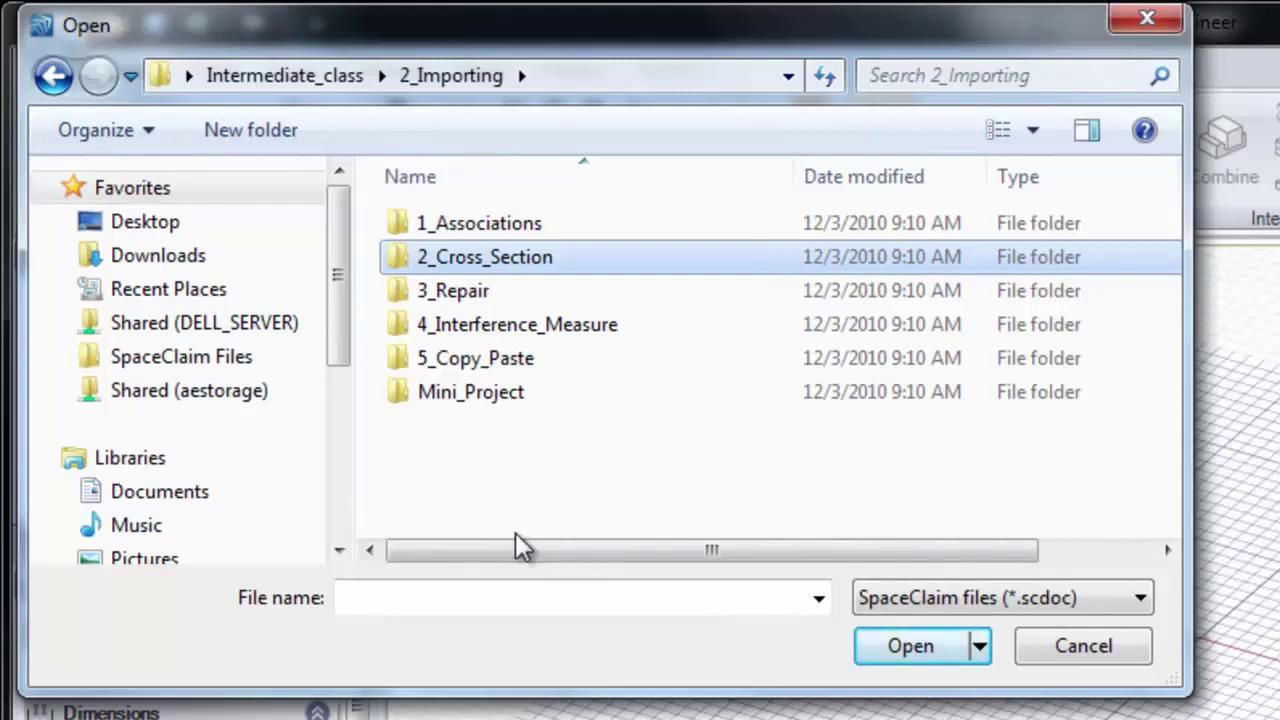
Open cross_section.scdoc from the 2_Cross_Section folder
double_click(490, 262)
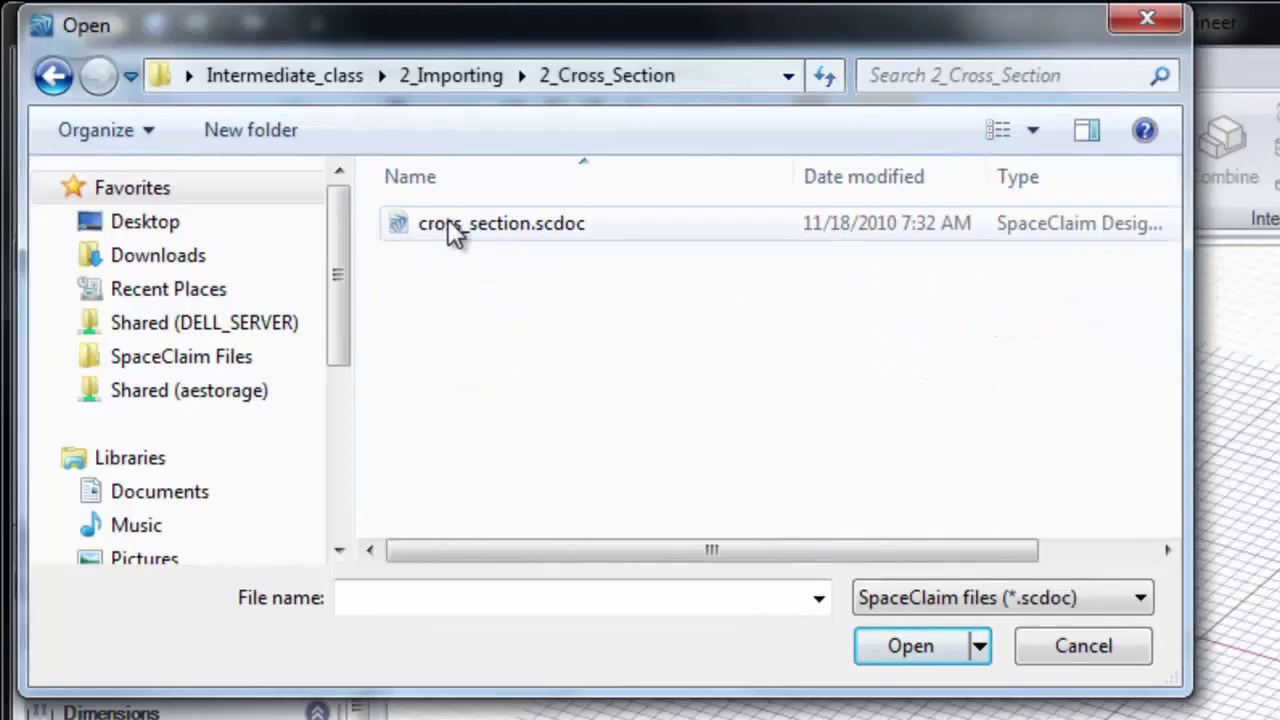
double_click(452, 230)
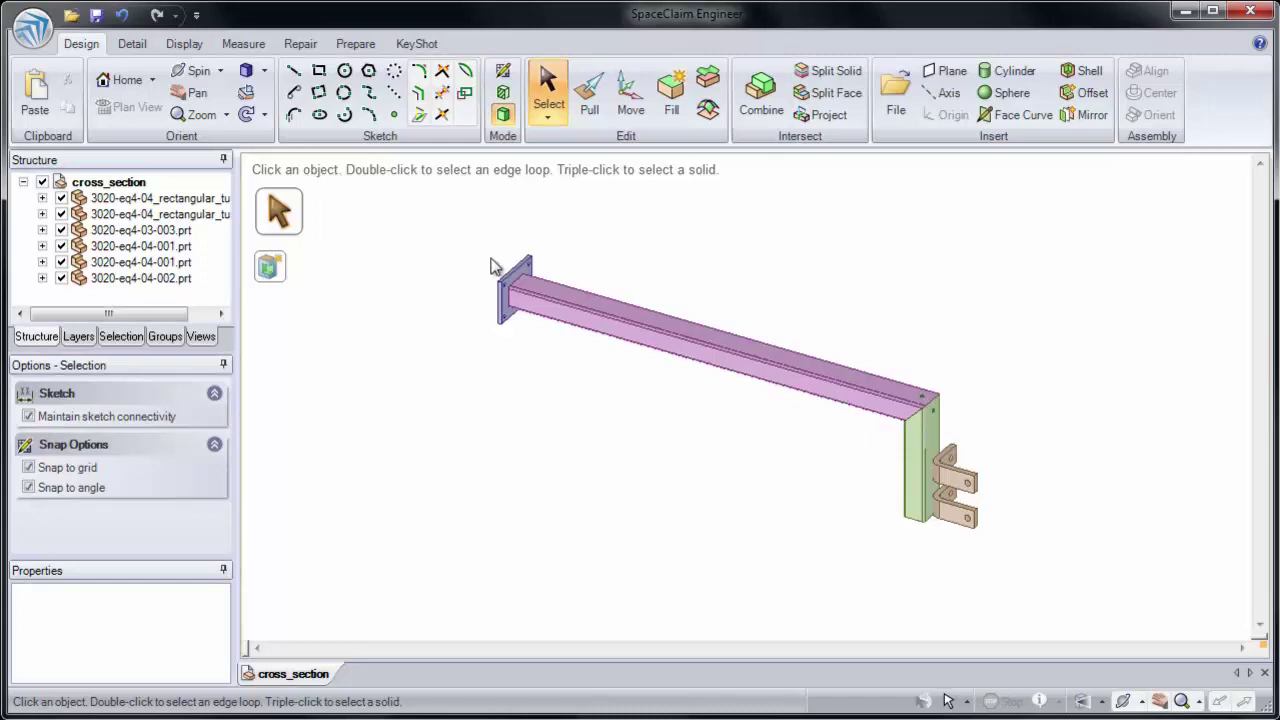
Zoom in on the plate end and section the beam through its side face in Section Mode
ctrl+middle_drag(551, 279, 523, 391)
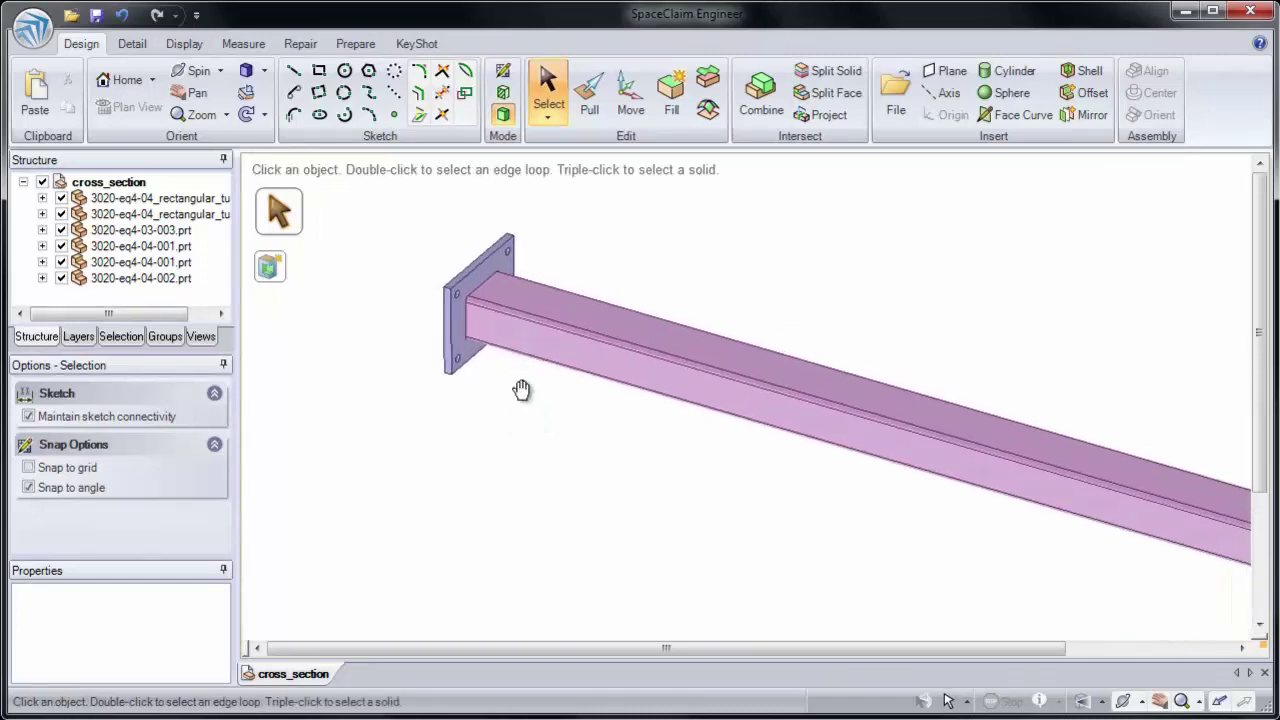
ctrl+middle_drag(505, 335, 505, 380)
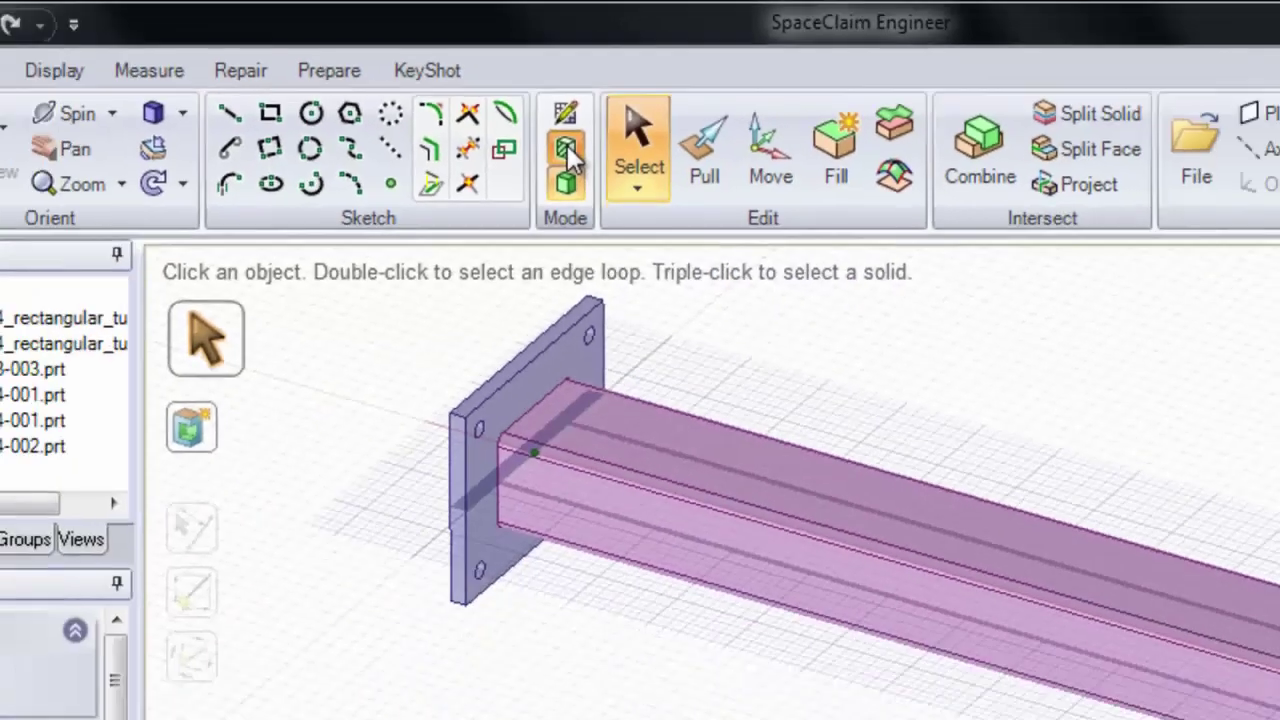
click(566, 150)
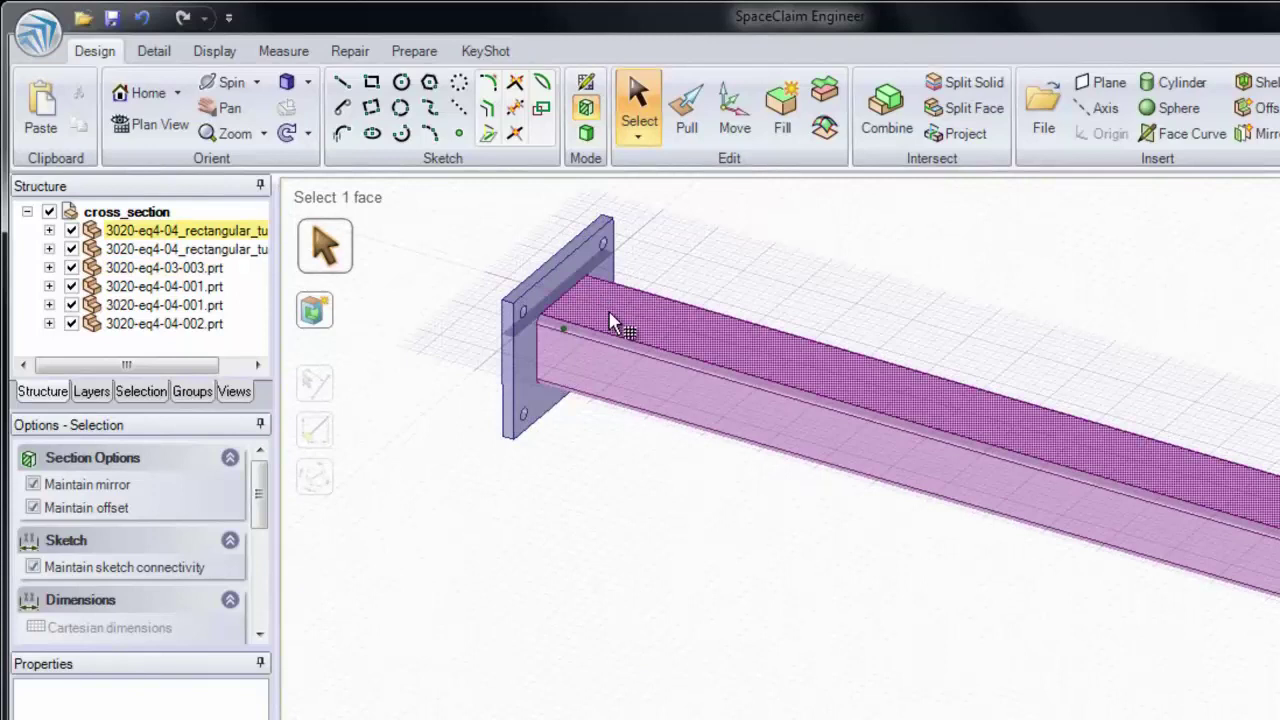
click(622, 372)
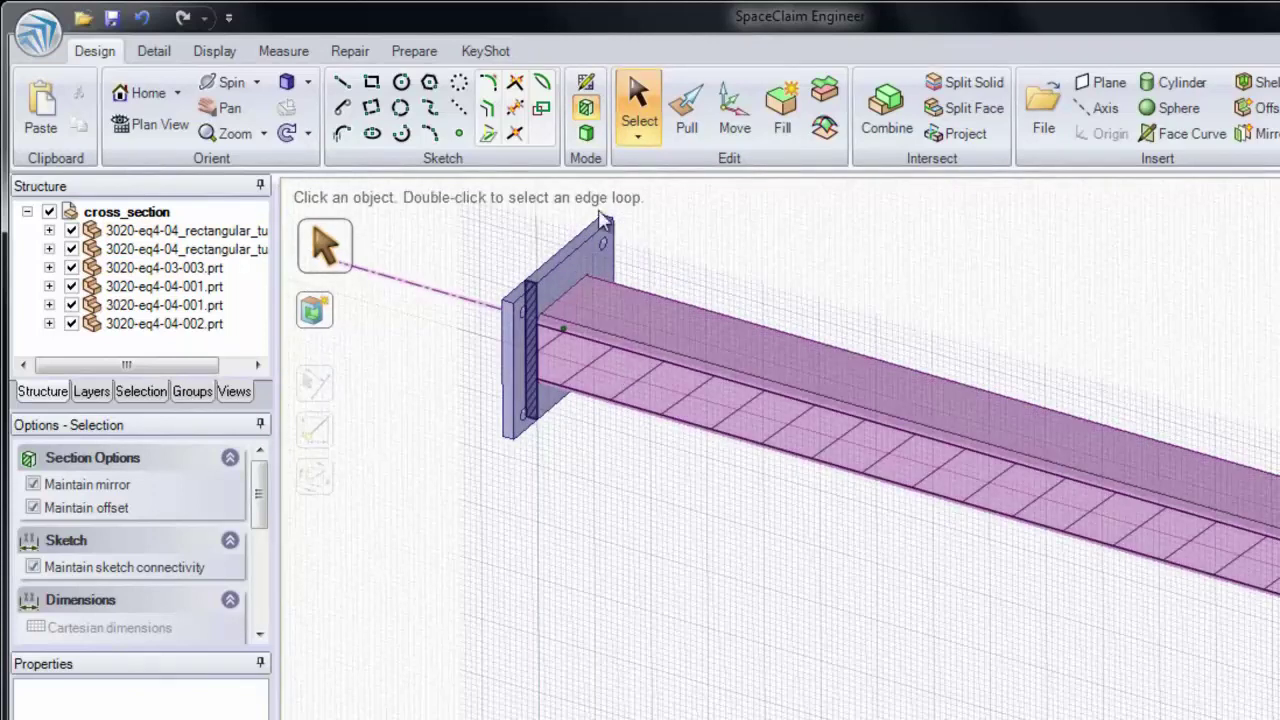
Try a section at the end plate face, then return to the uncut 3D Mode view
click(588, 134)
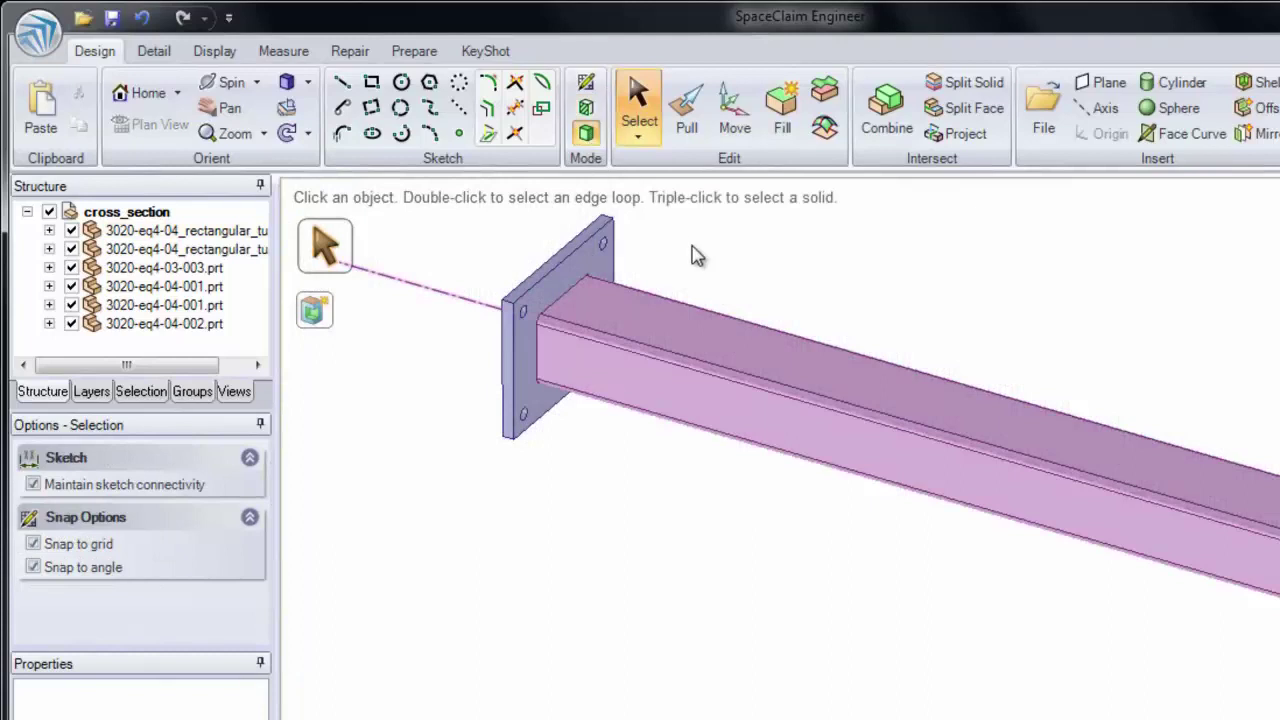
click(590, 263)
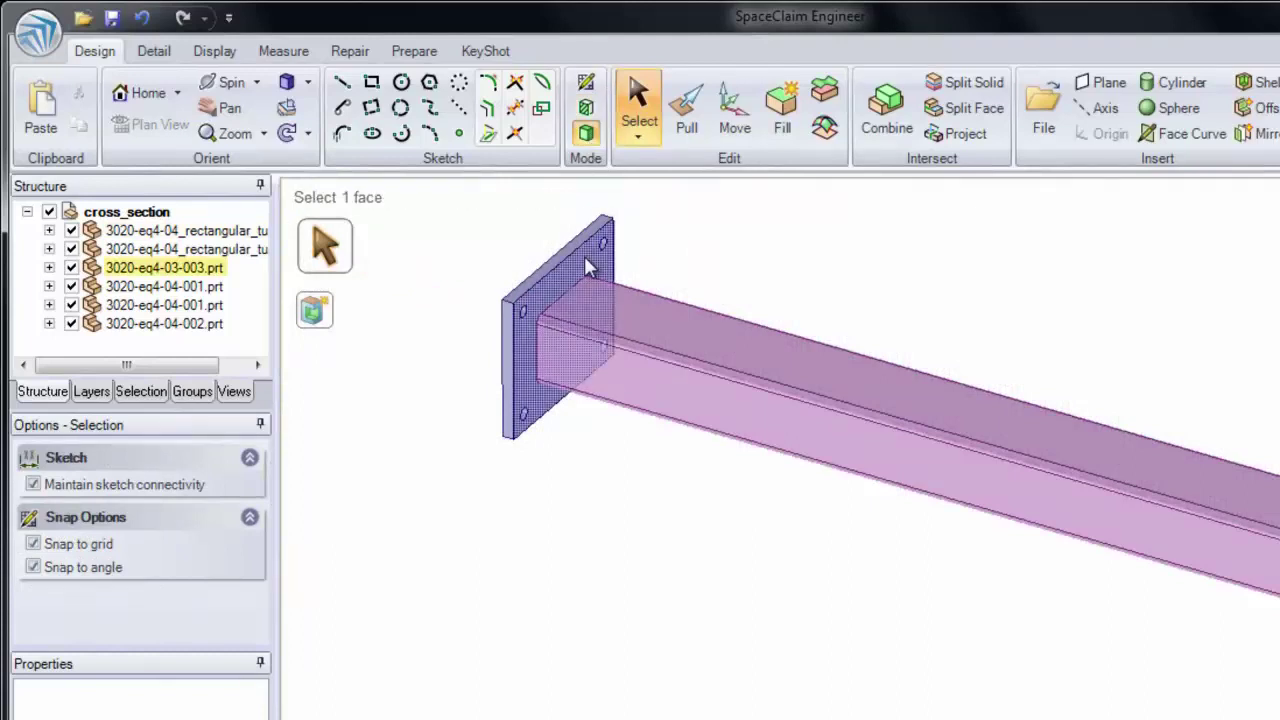
click(589, 112)
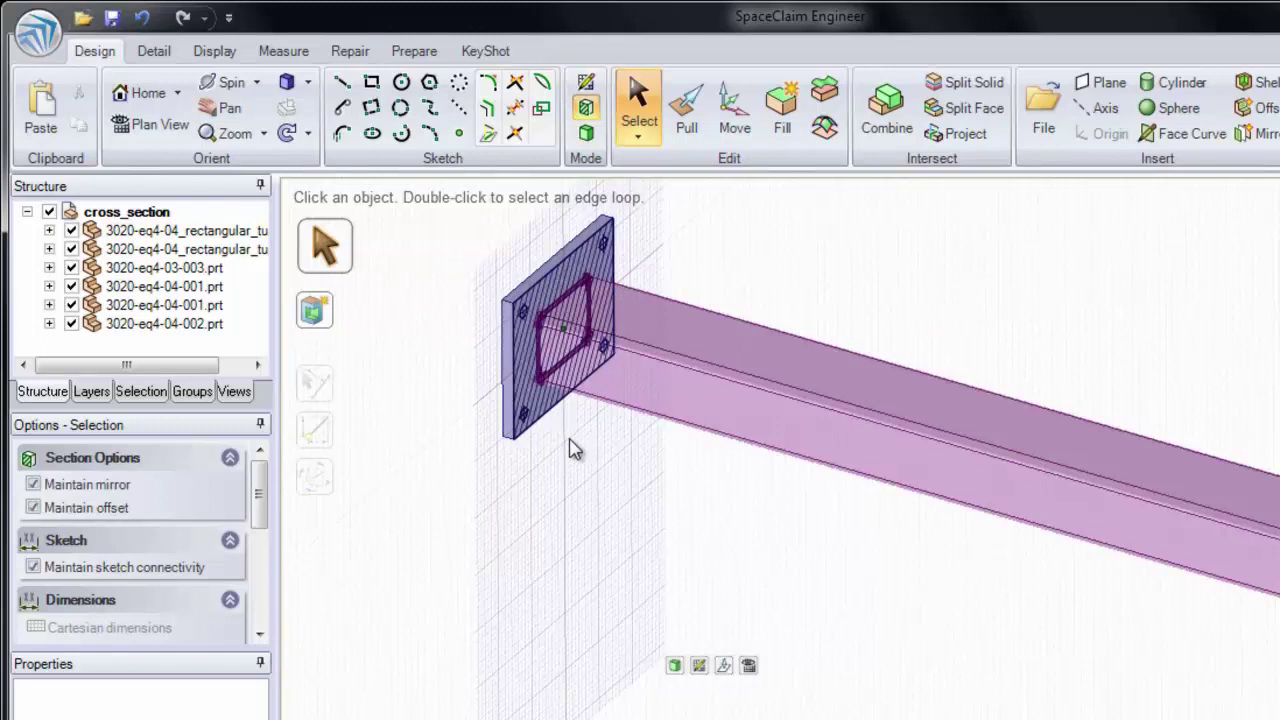
click(587, 134)
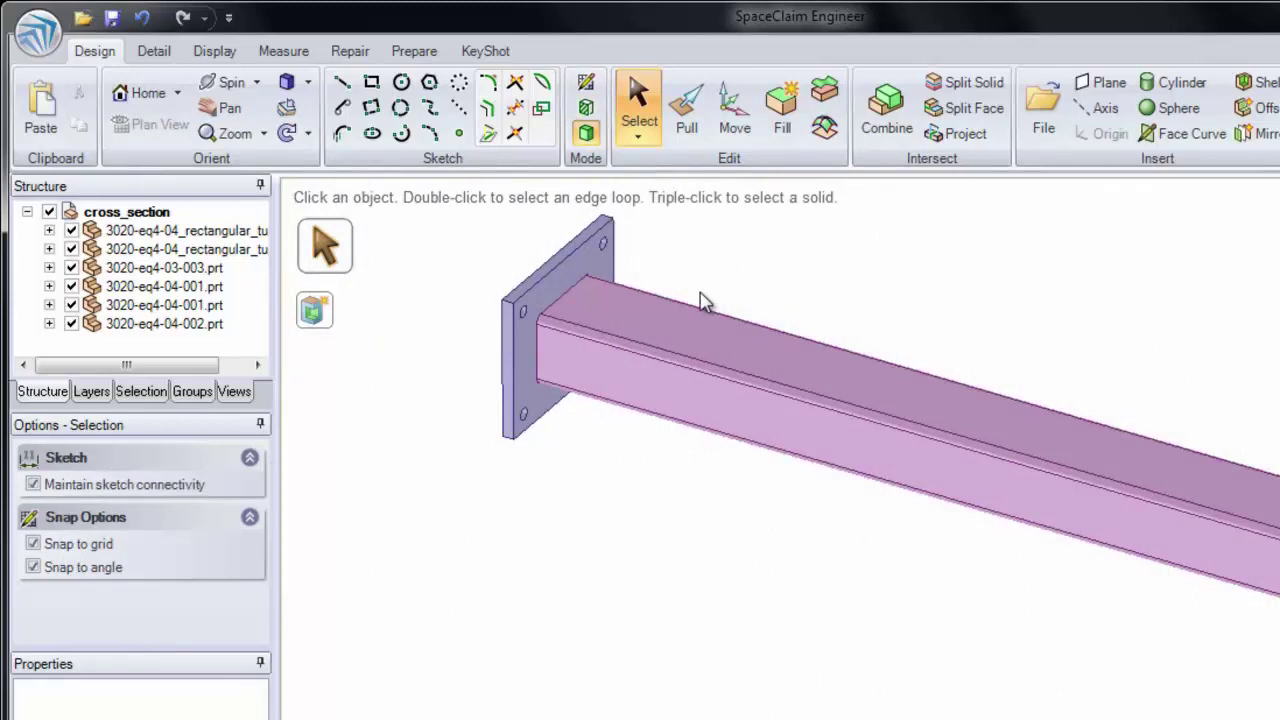
Select only the beam's side face, section through it, and orbit to view the cut
click(677, 350)
click(661, 378)
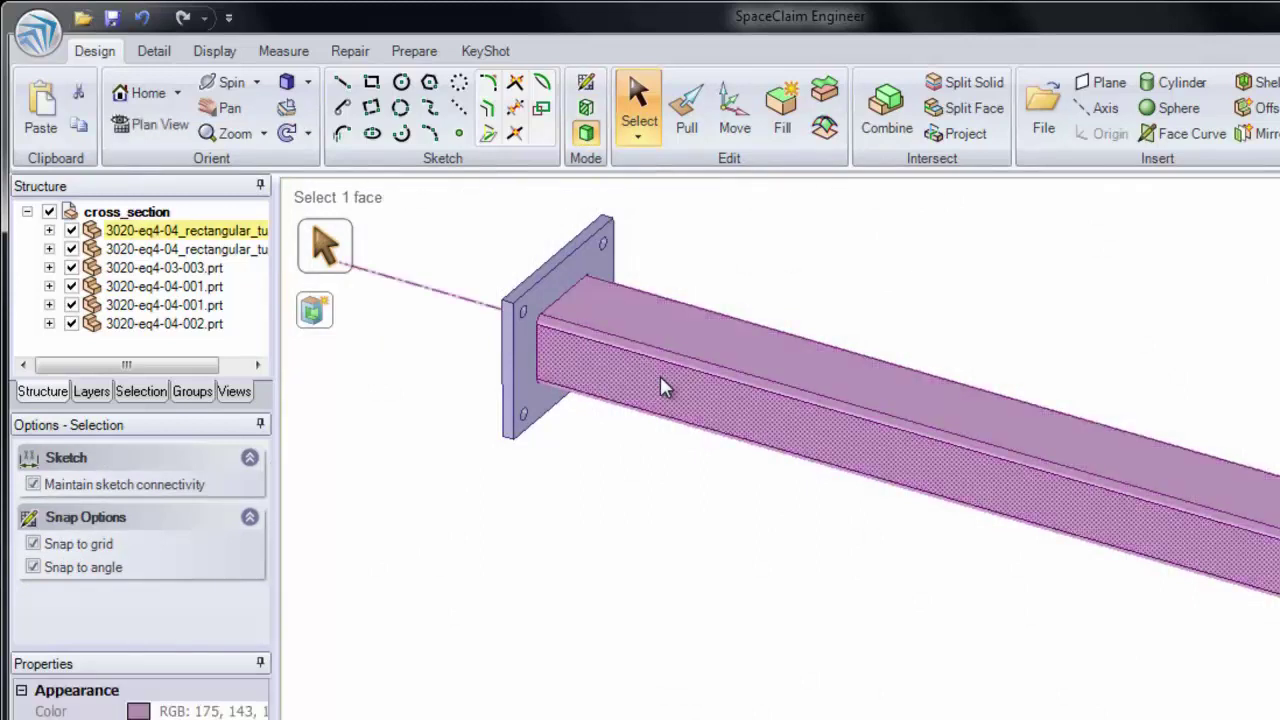
ctrl+click(734, 343)
key(ctrl)
key(ctrl)
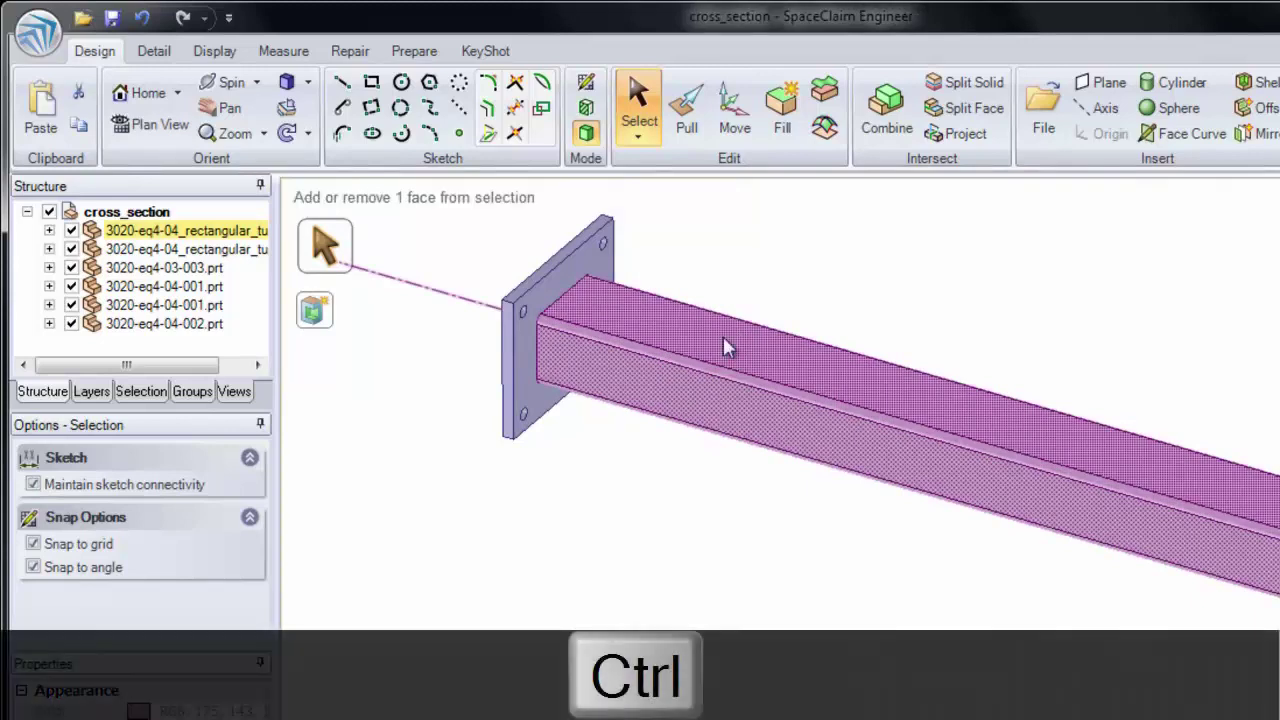
ctrl+click(724, 338)
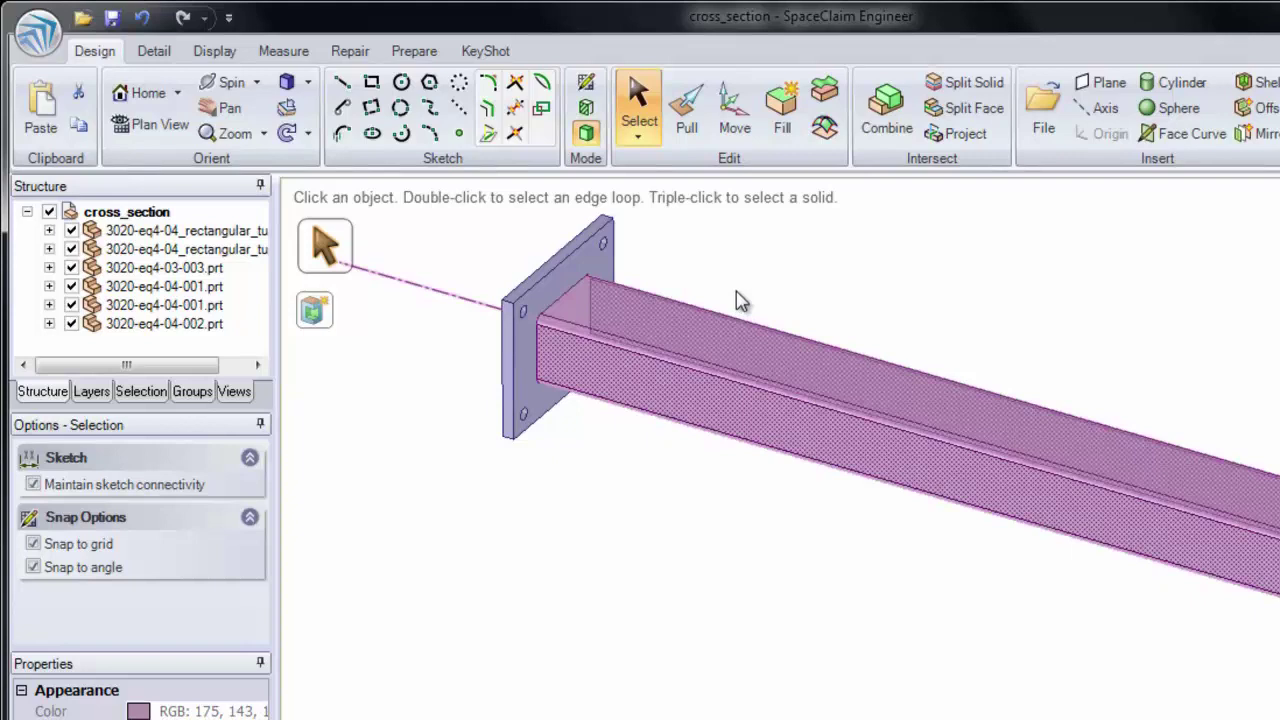
click(588, 108)
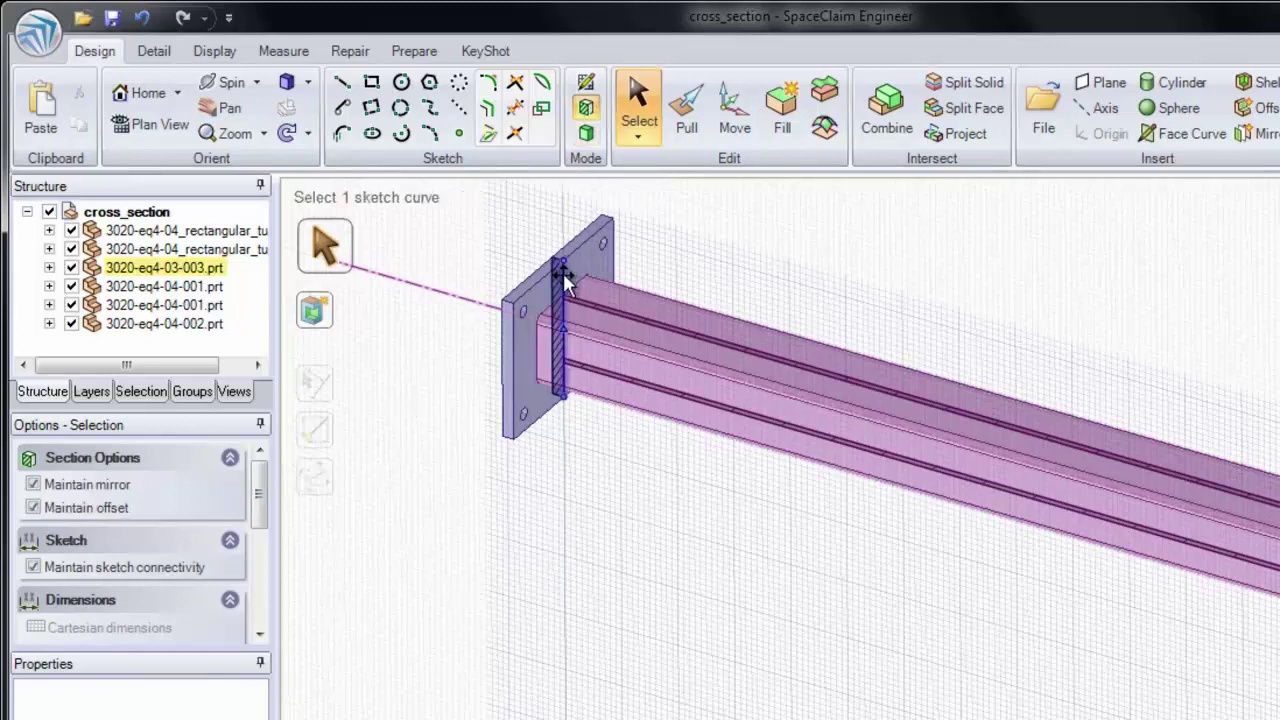
middle_drag(607, 302, 583, 292)
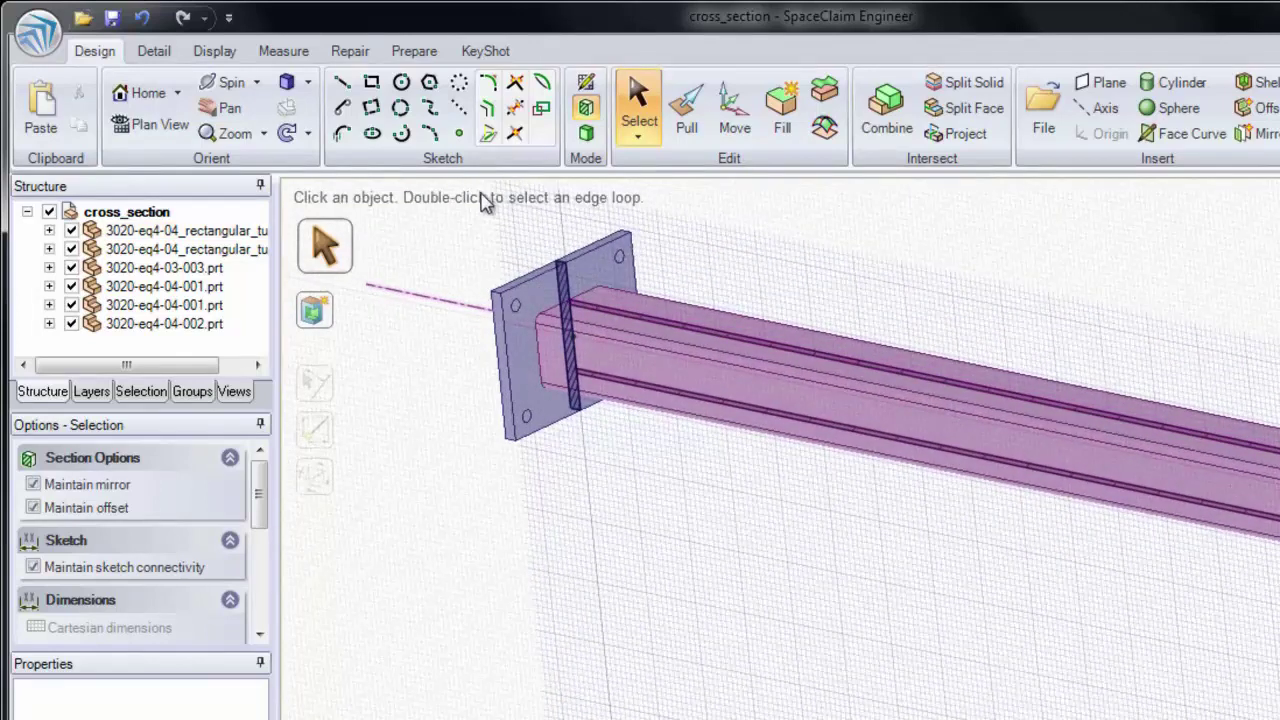
In Display settings, leave Fade Scene Under Grid off and enable Clip Scene Above Grid
click(238, 60)
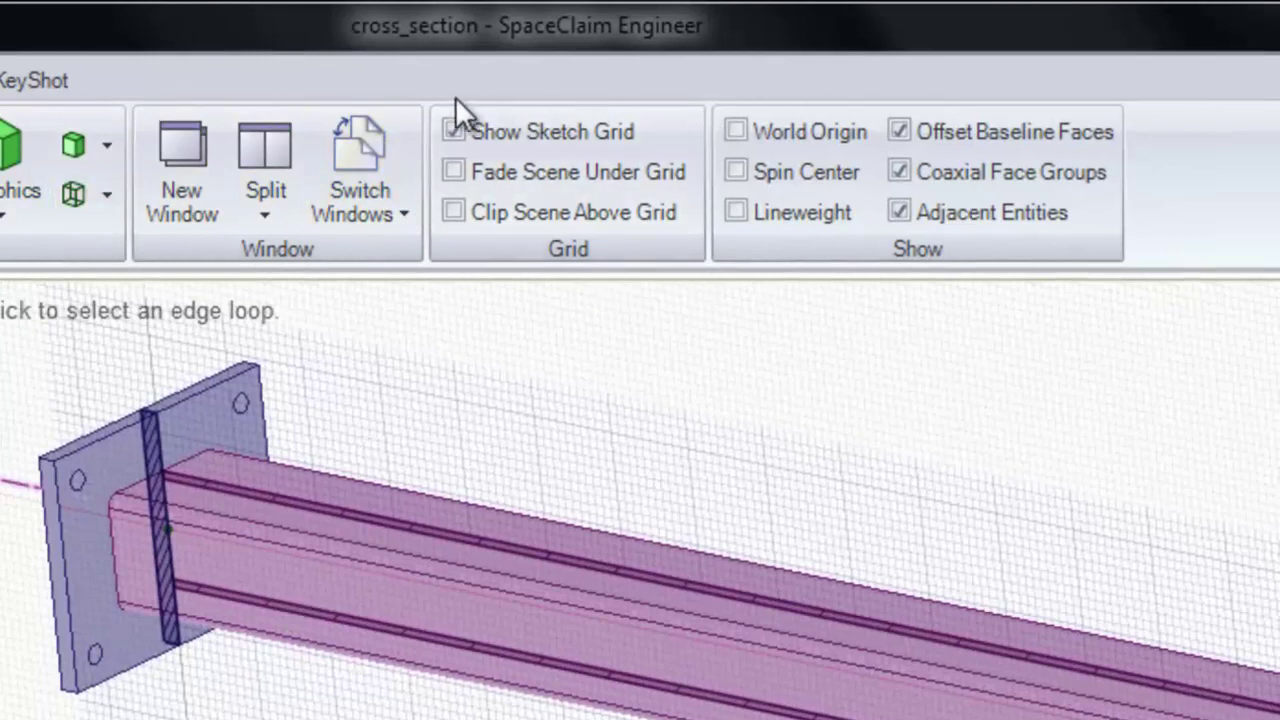
click(455, 172)
click(455, 172)
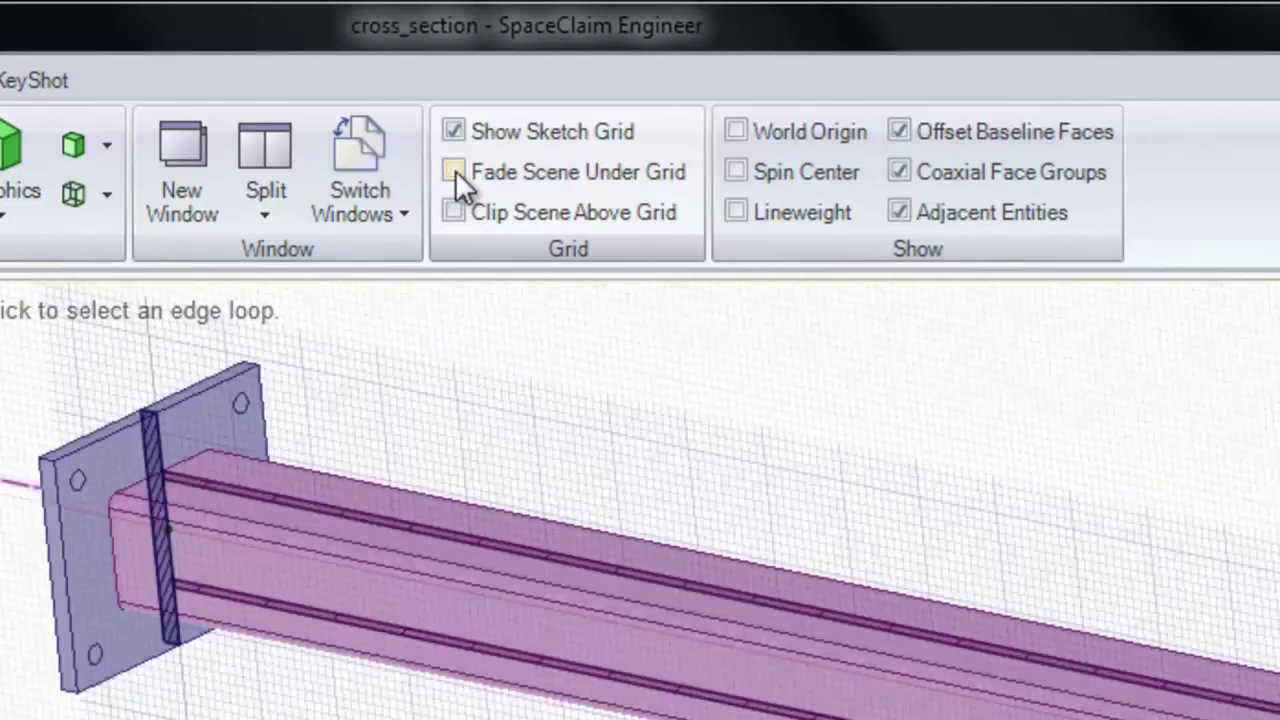
click(455, 172)
click(455, 172)
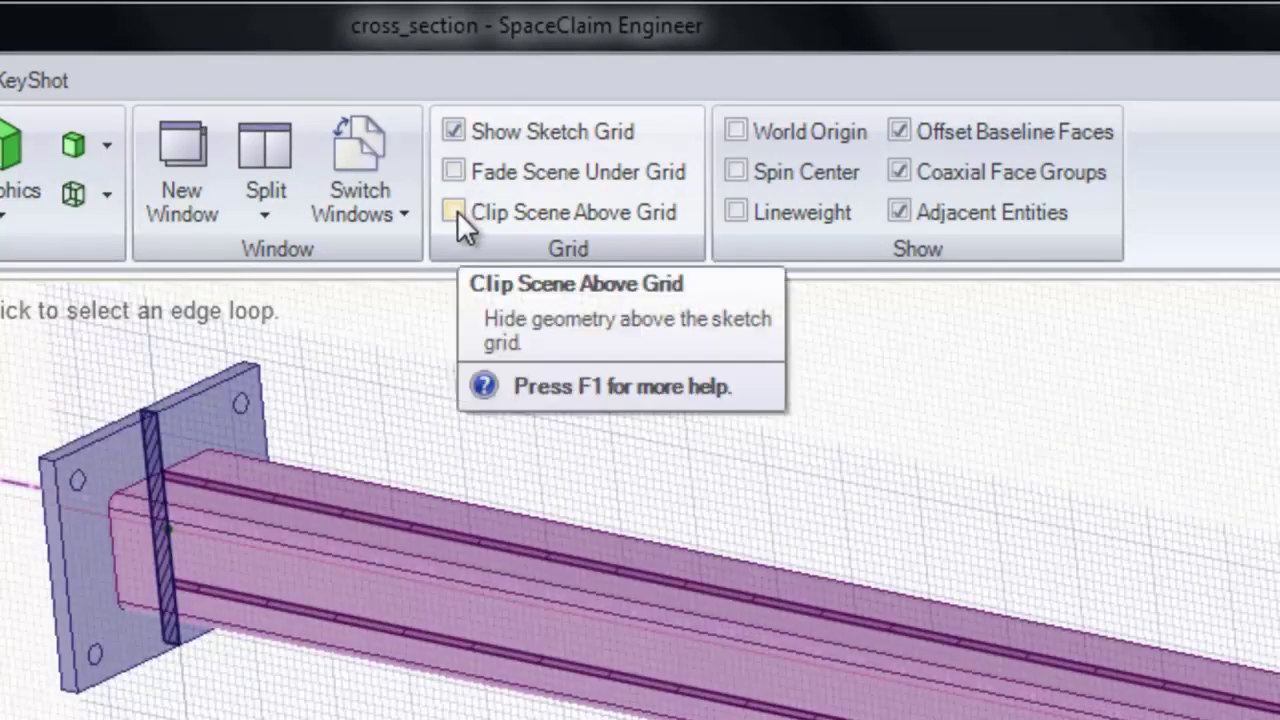
click(457, 212)
click(455, 212)
click(455, 212)
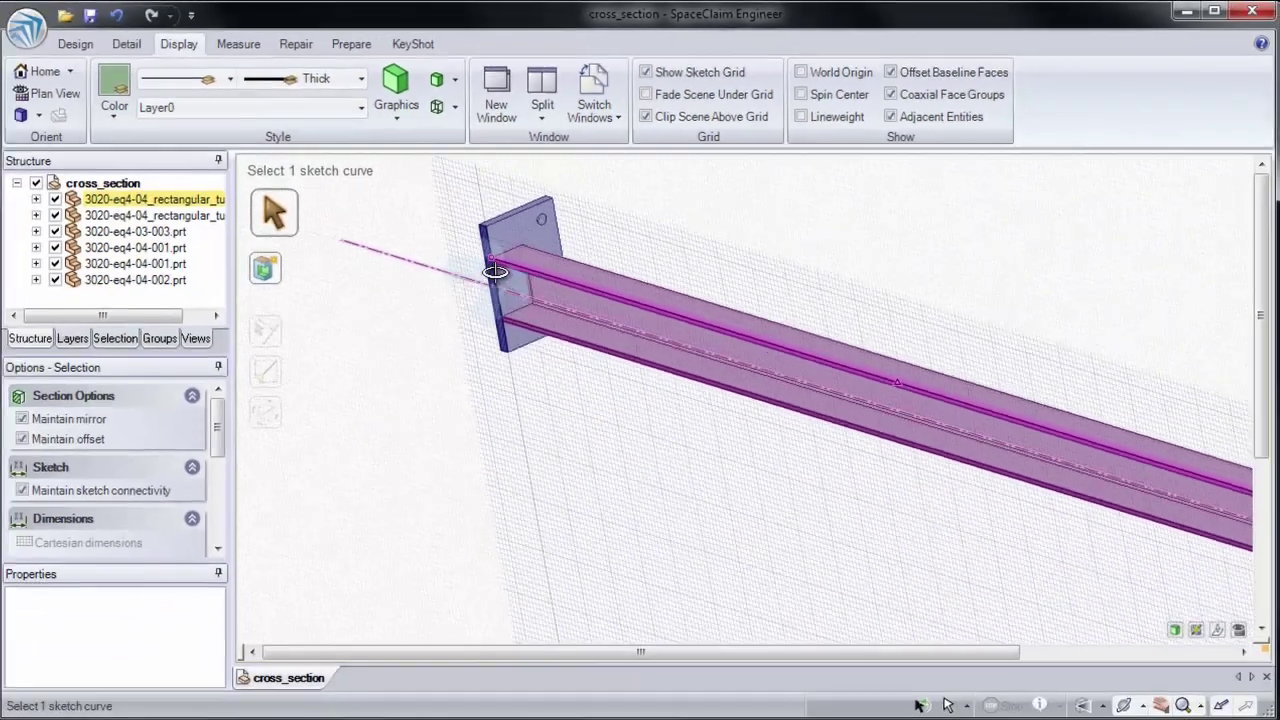
Orbit the clipped beam to a near-horizontal view and clear the selection
middle_drag(160, 485, 84, 501)
middle_drag(446, 273, 543, 266)
key(Escape)
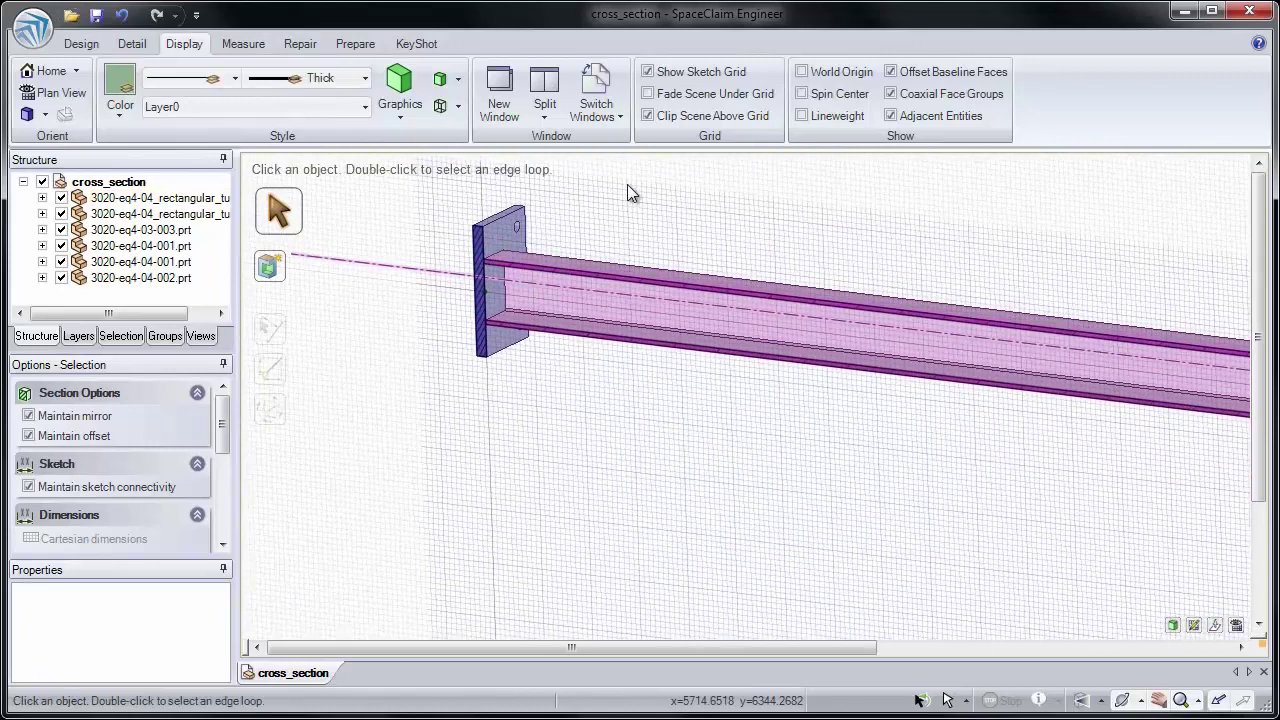
Return to the Design tab, switch to Plan View, and zoom in on the plate end
click(82, 43)
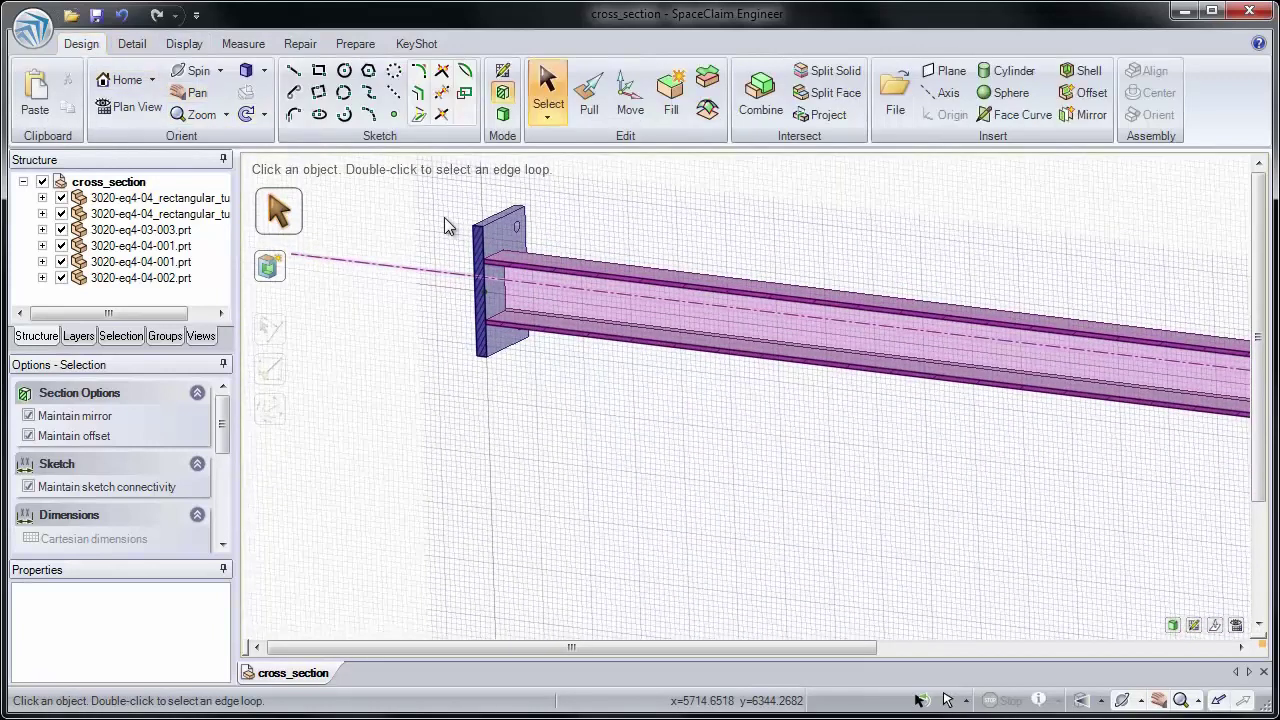
click(133, 108)
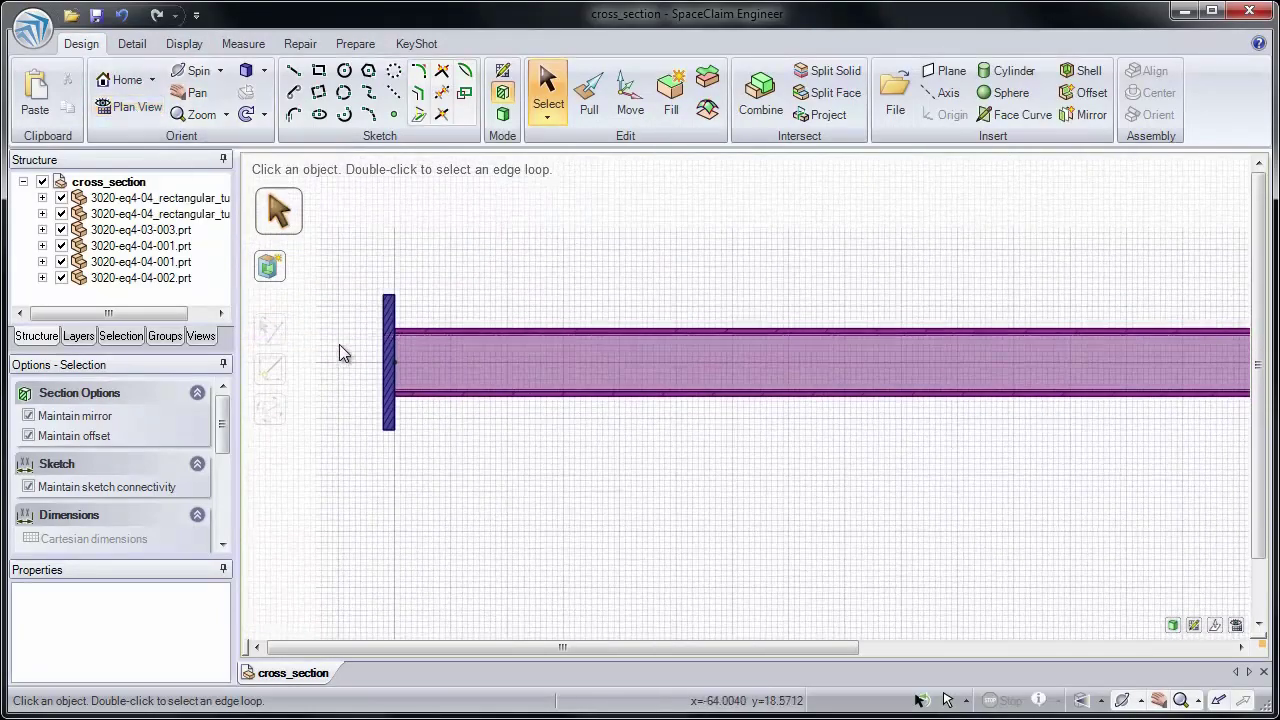
ctrl+middle_drag(337, 343, 333, 506)
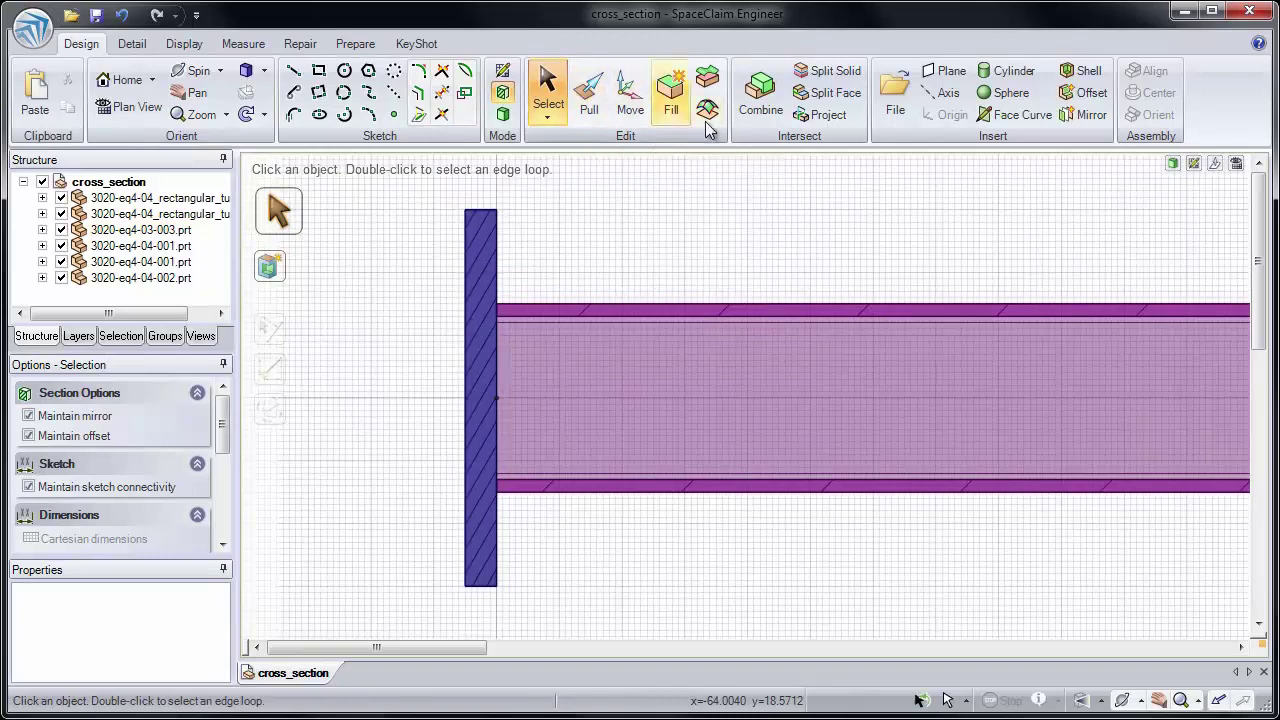
Thicken the end plate by pulling its face toward the beam
click(591, 93)
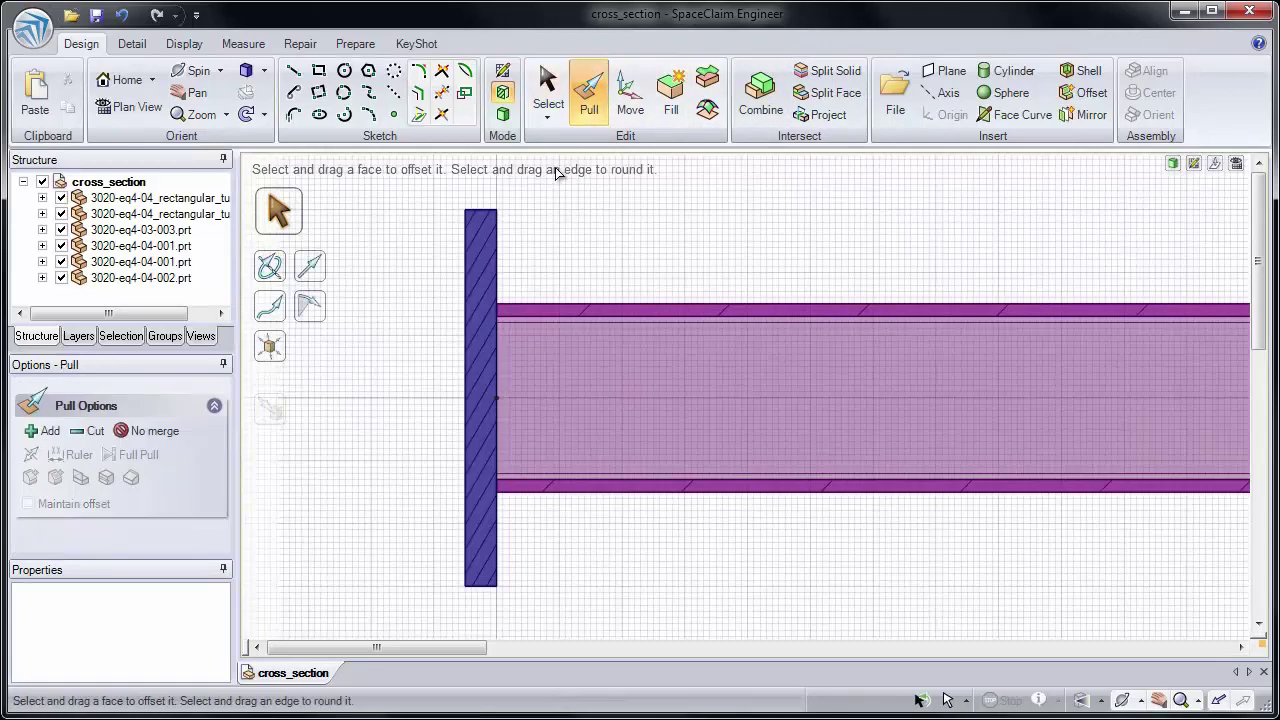
click(503, 252)
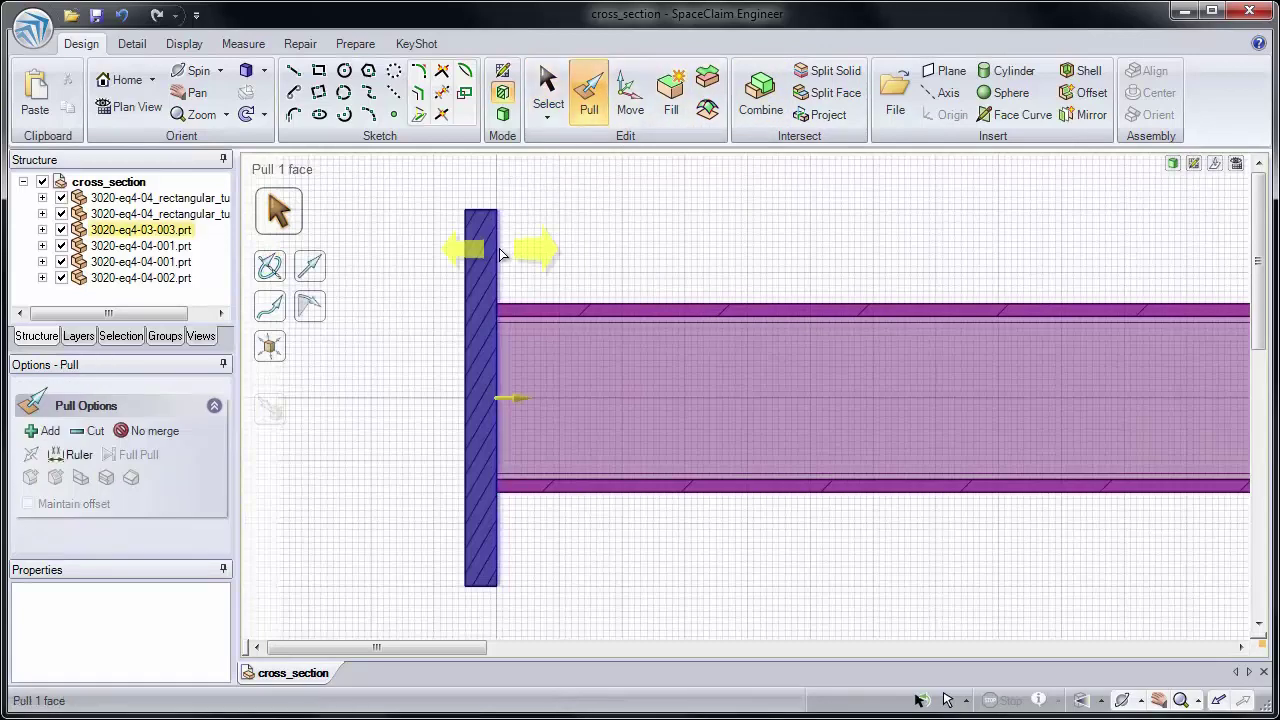
drag(503, 254, 660, 260)
key(Escape)
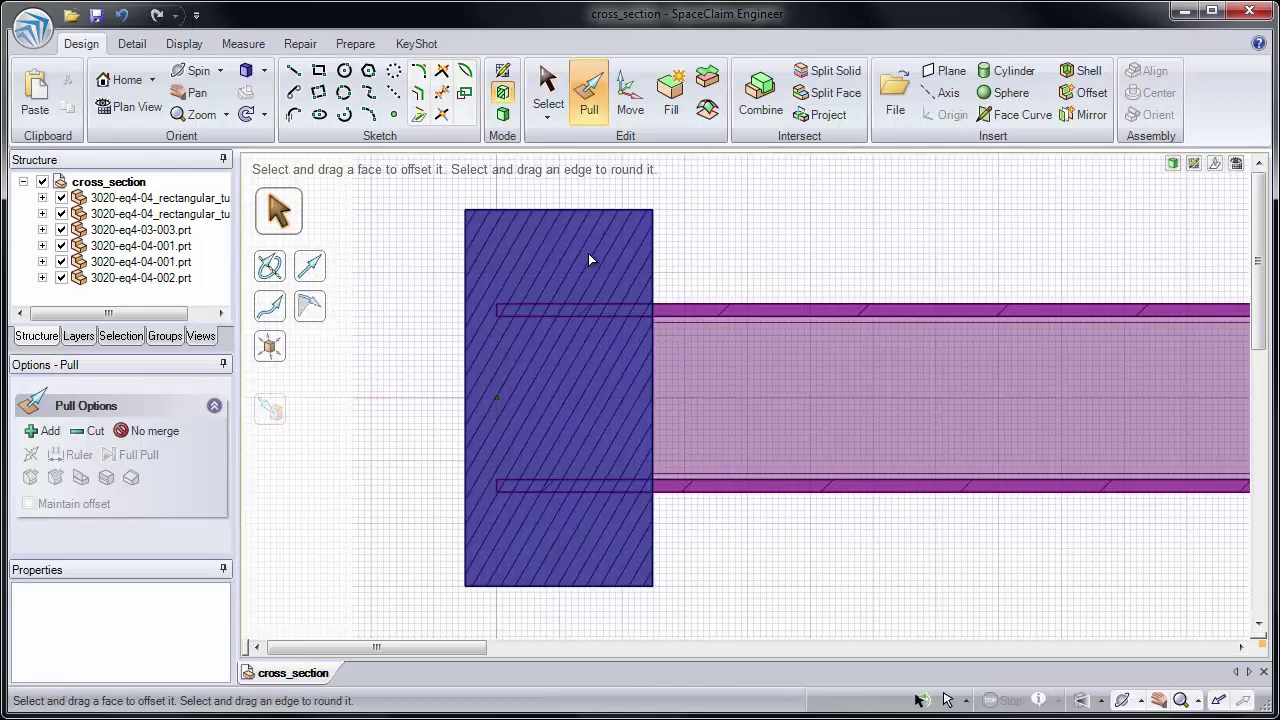
Pull the end plate's top face down 22.94 mm and orbit to inspect it
click(575, 214)
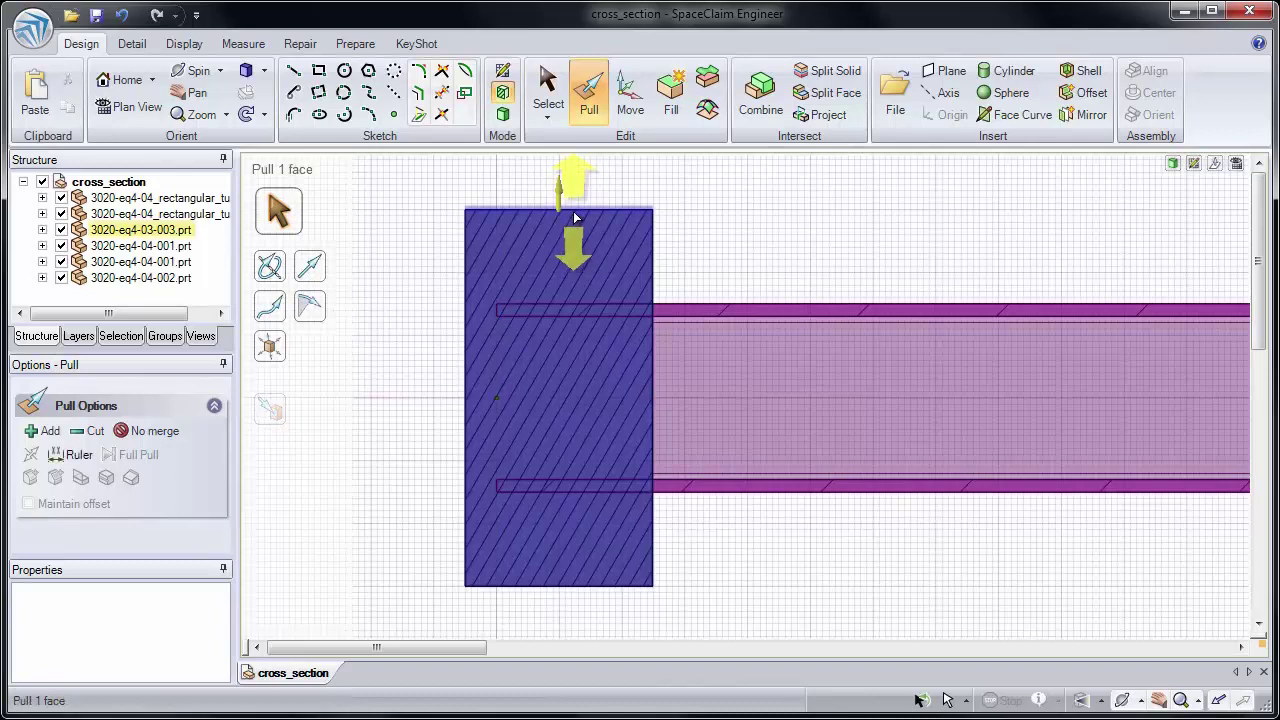
drag(575, 214, 570, 290)
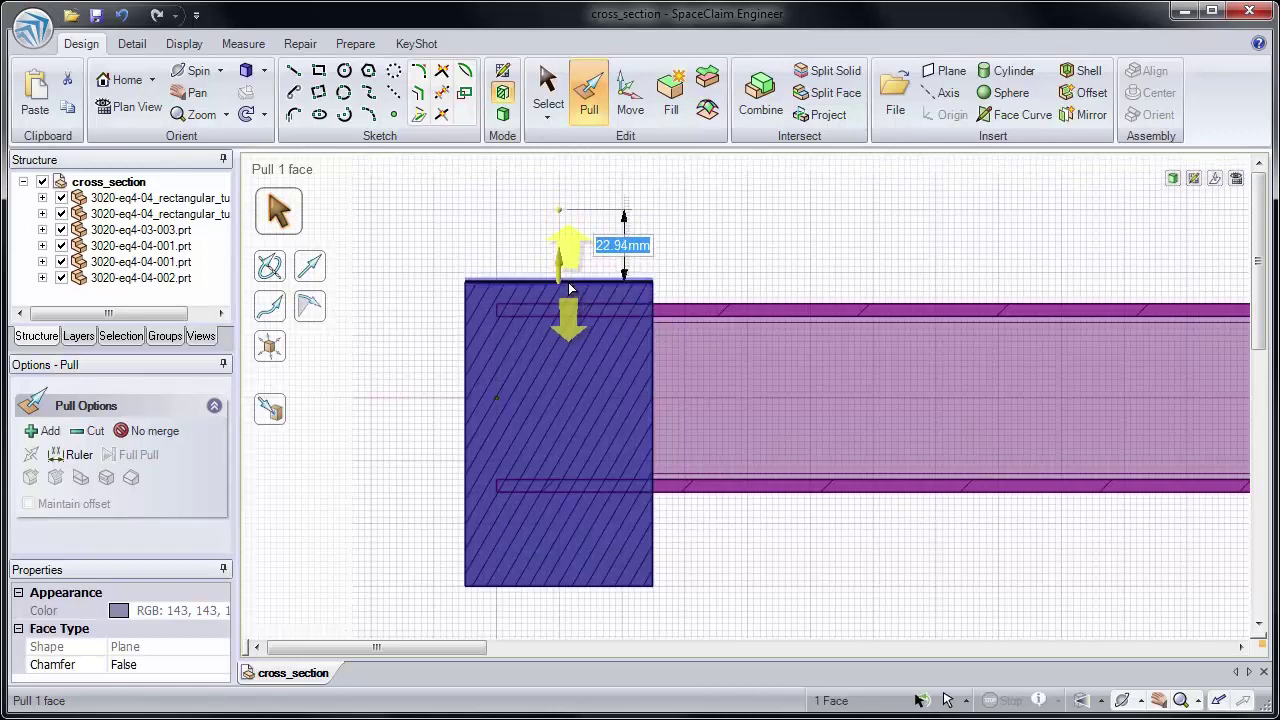
middle_drag(570, 290, 540, 305)
key(Escape)
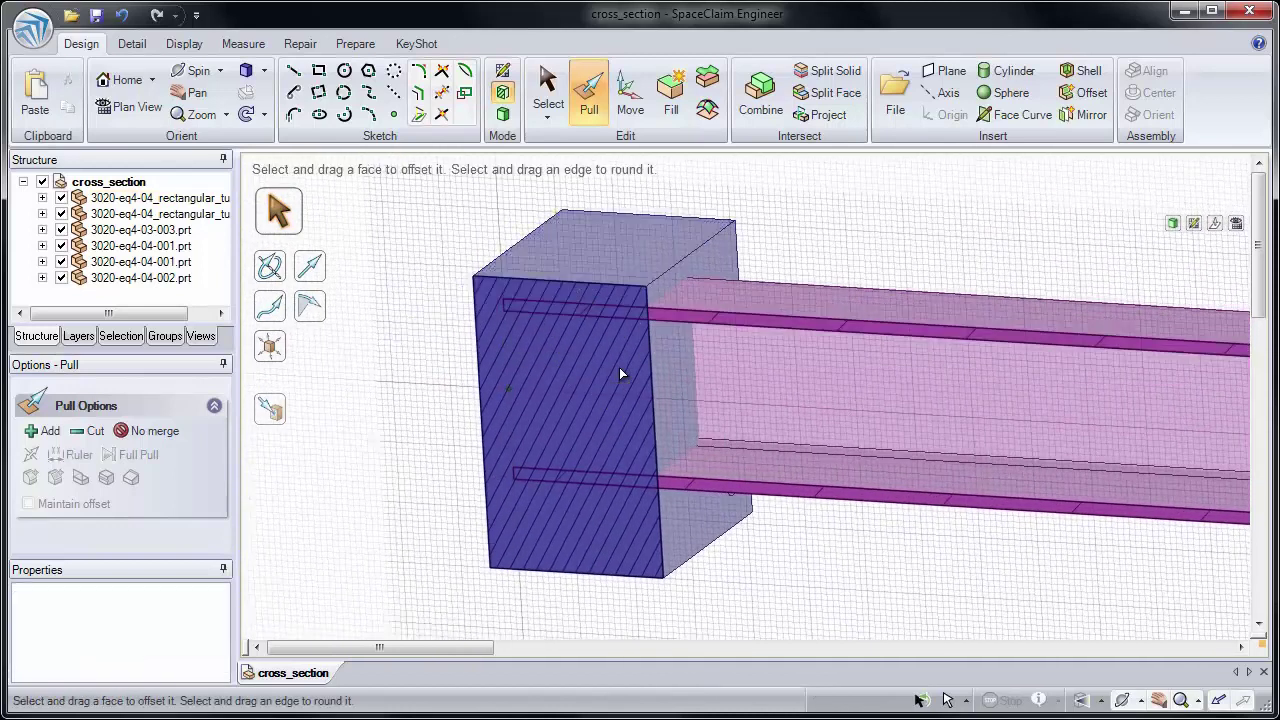
Round the end plate's top edge with a 9.26 mm fillet, then select the front face's top-left edge
click(645, 292)
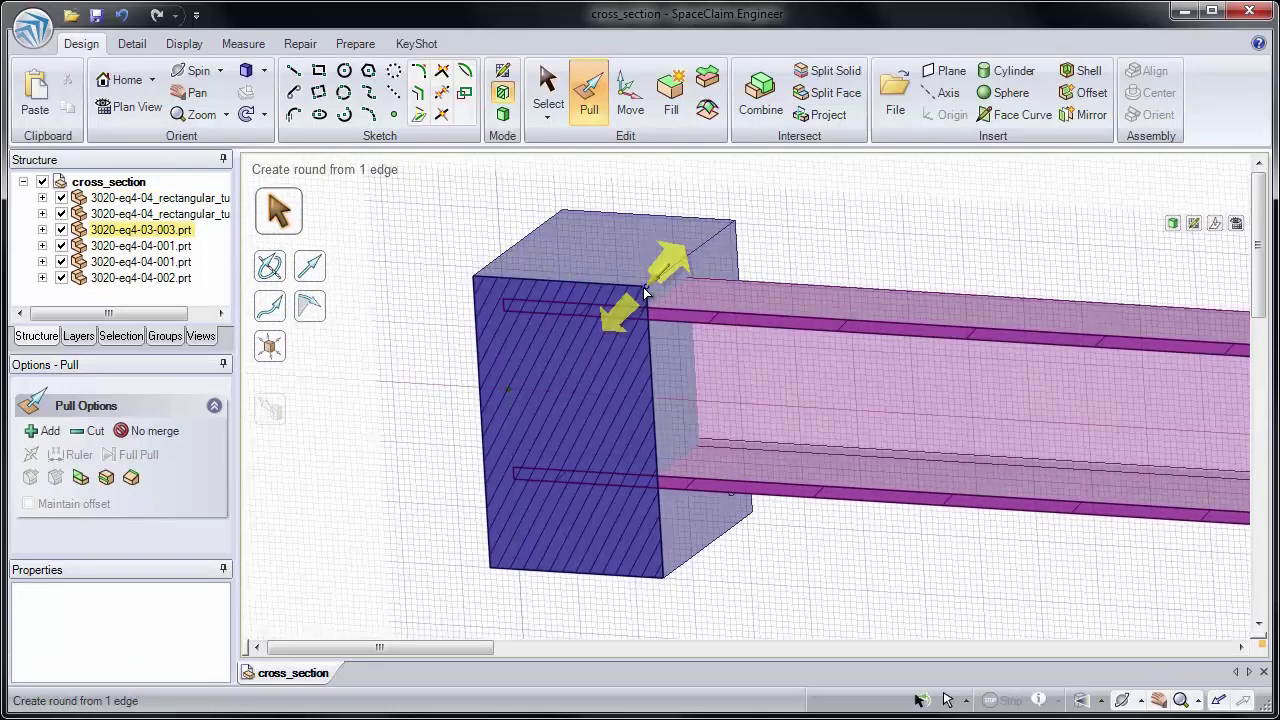
drag(645, 292, 541, 407)
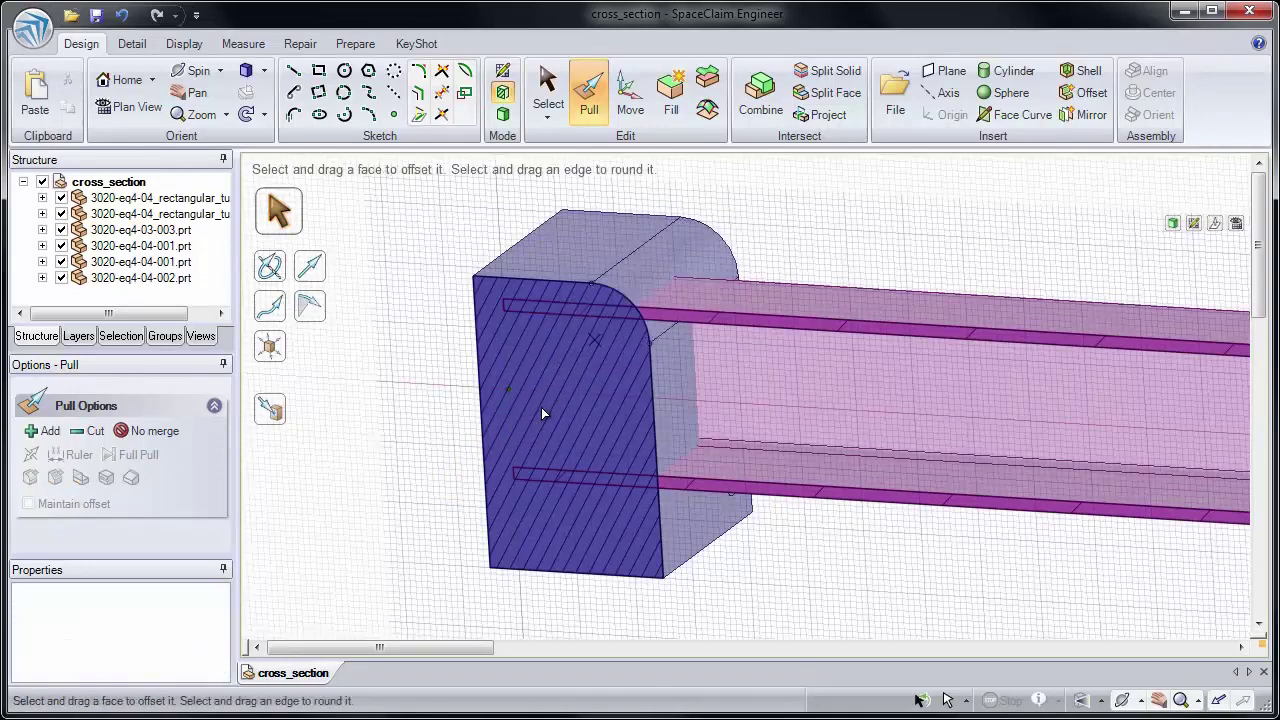
click(477, 280)
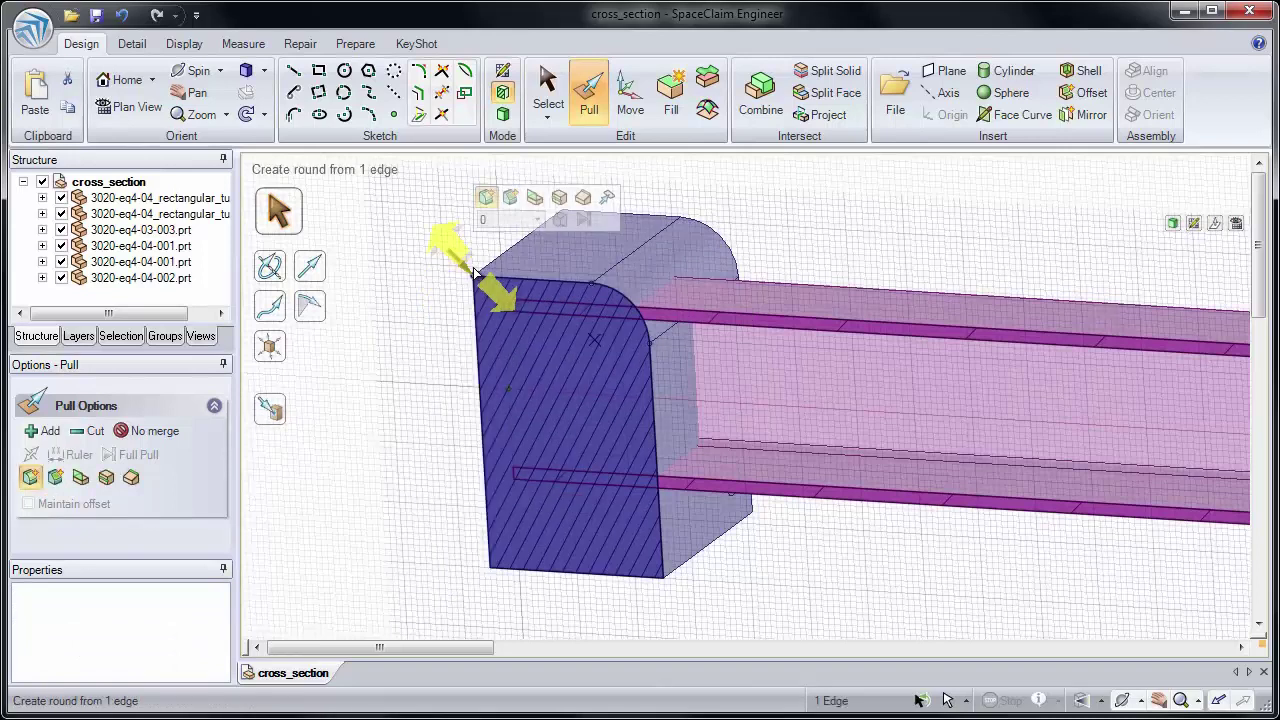
Copy the front edge down and pull the lower face out about 20 mm into a step
click(560, 199)
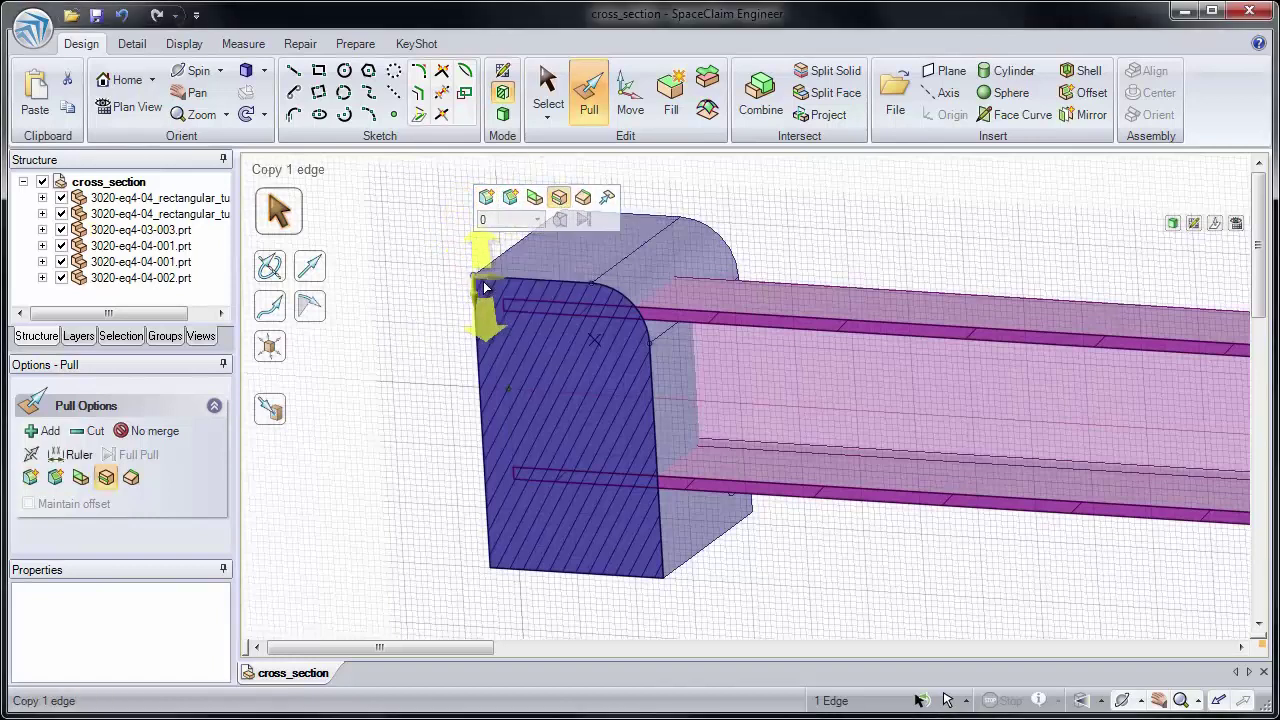
drag(484, 288, 465, 424)
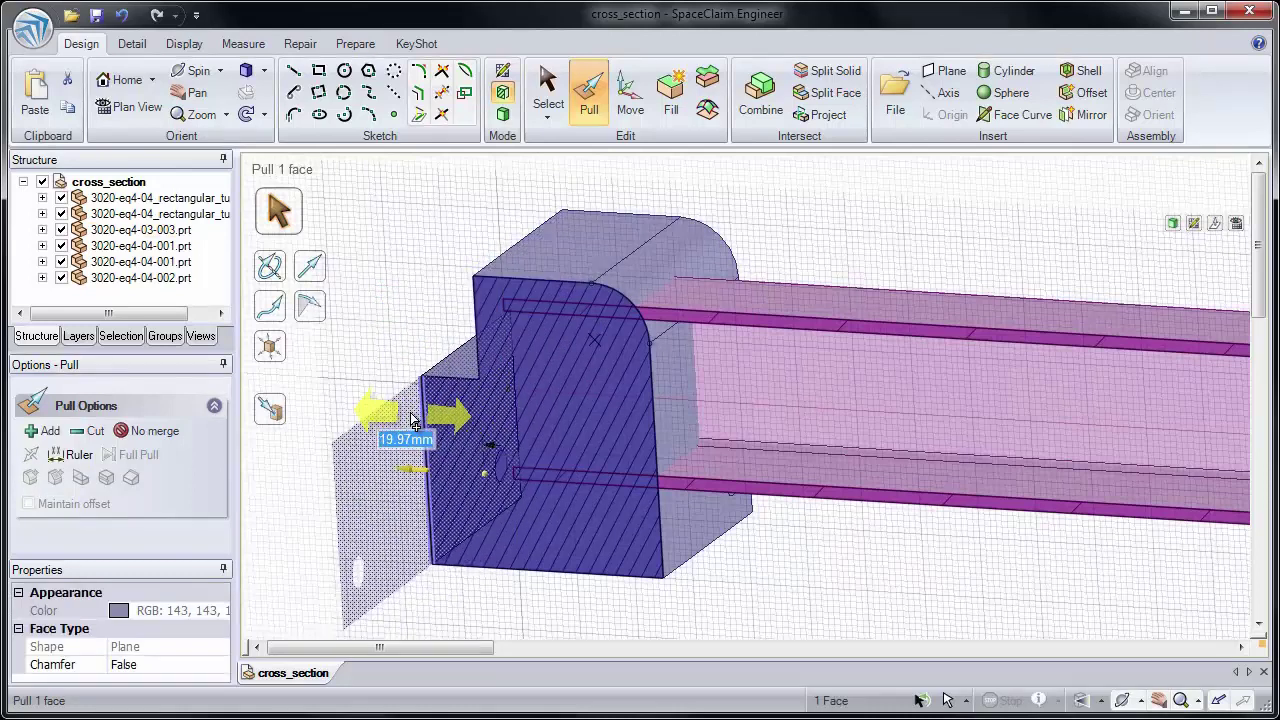
drag(410, 420, 405, 425)
click(417, 311)
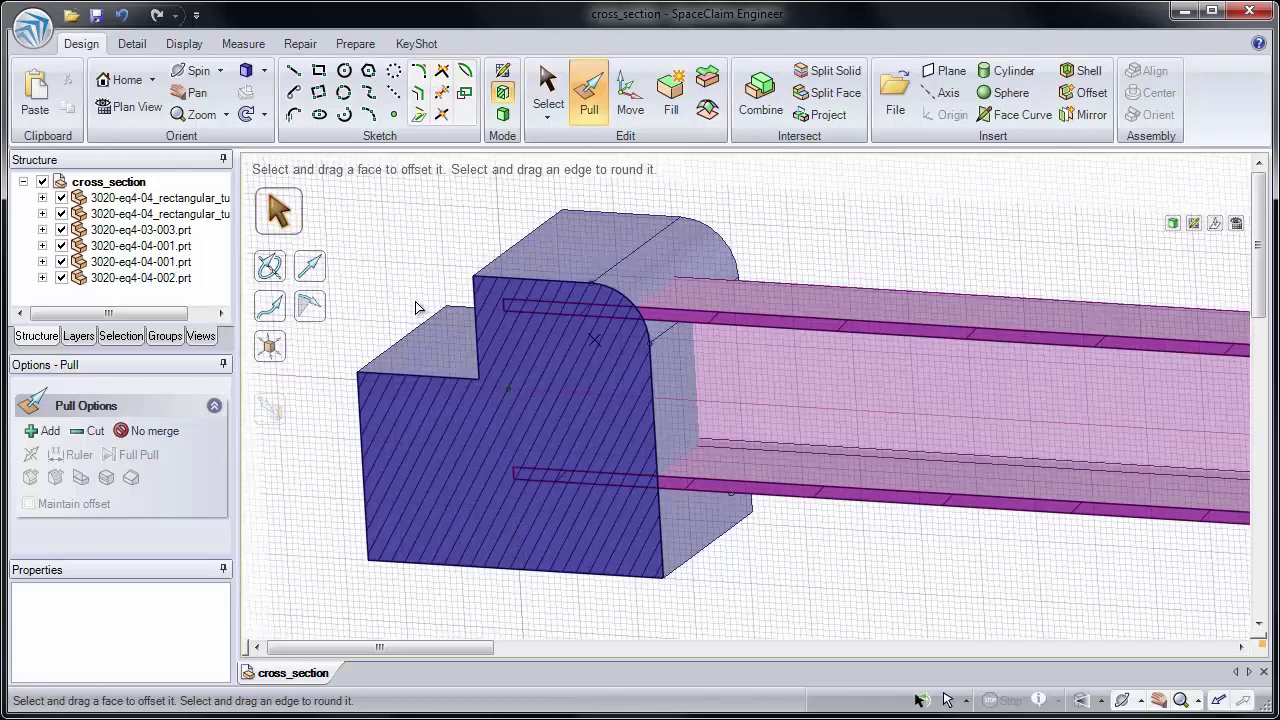
Move part 3020-eq4-03-003.prt 300 mm along the tube
scroll(543, 423, down, 5)
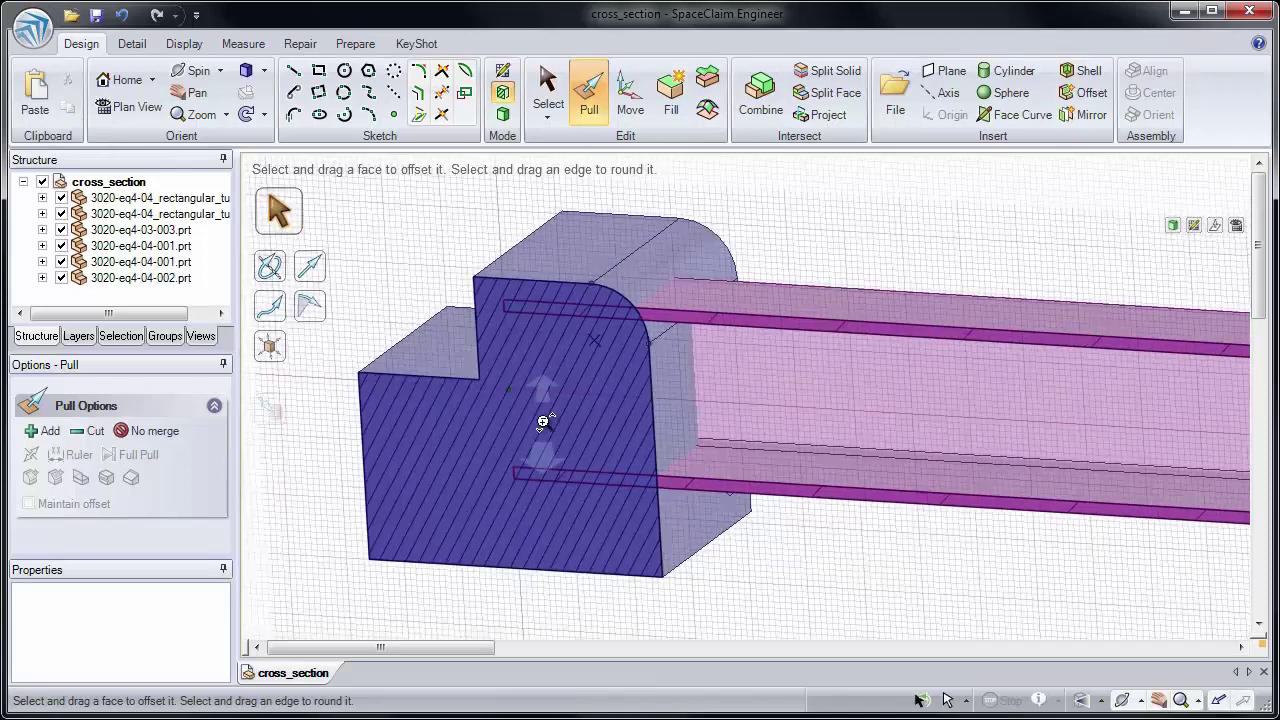
click(628, 100)
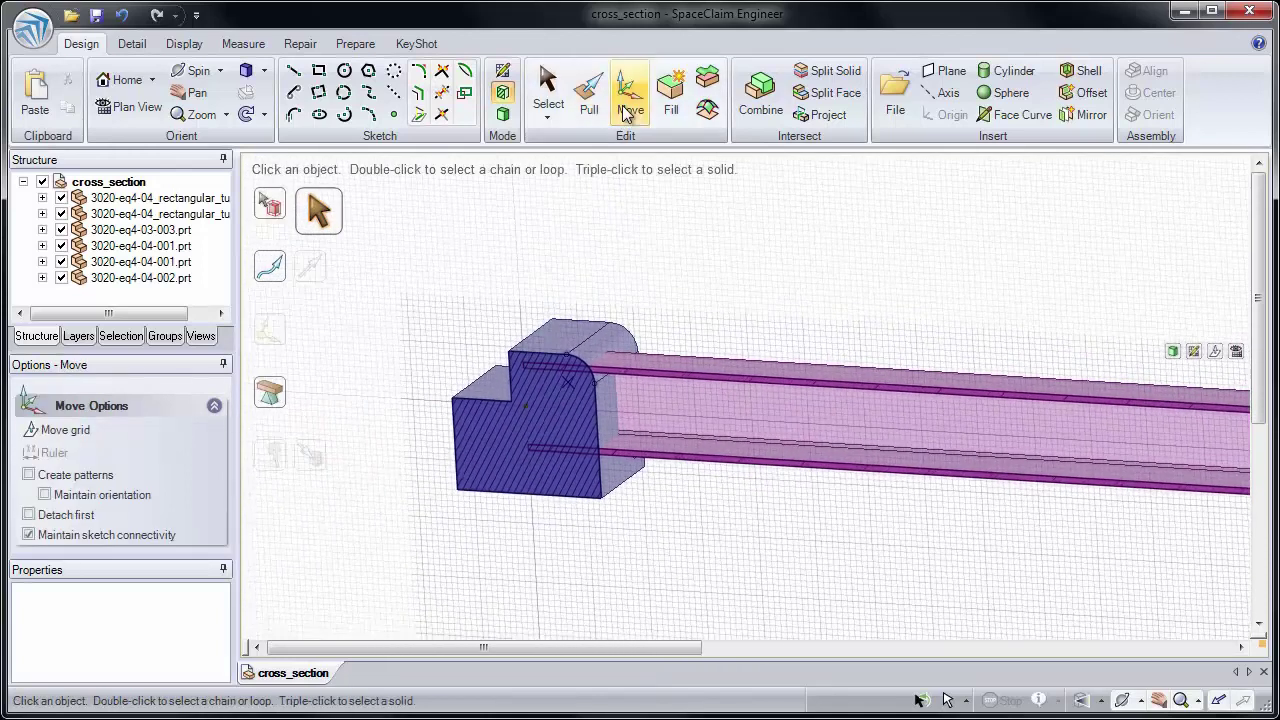
click(175, 232)
click(175, 232)
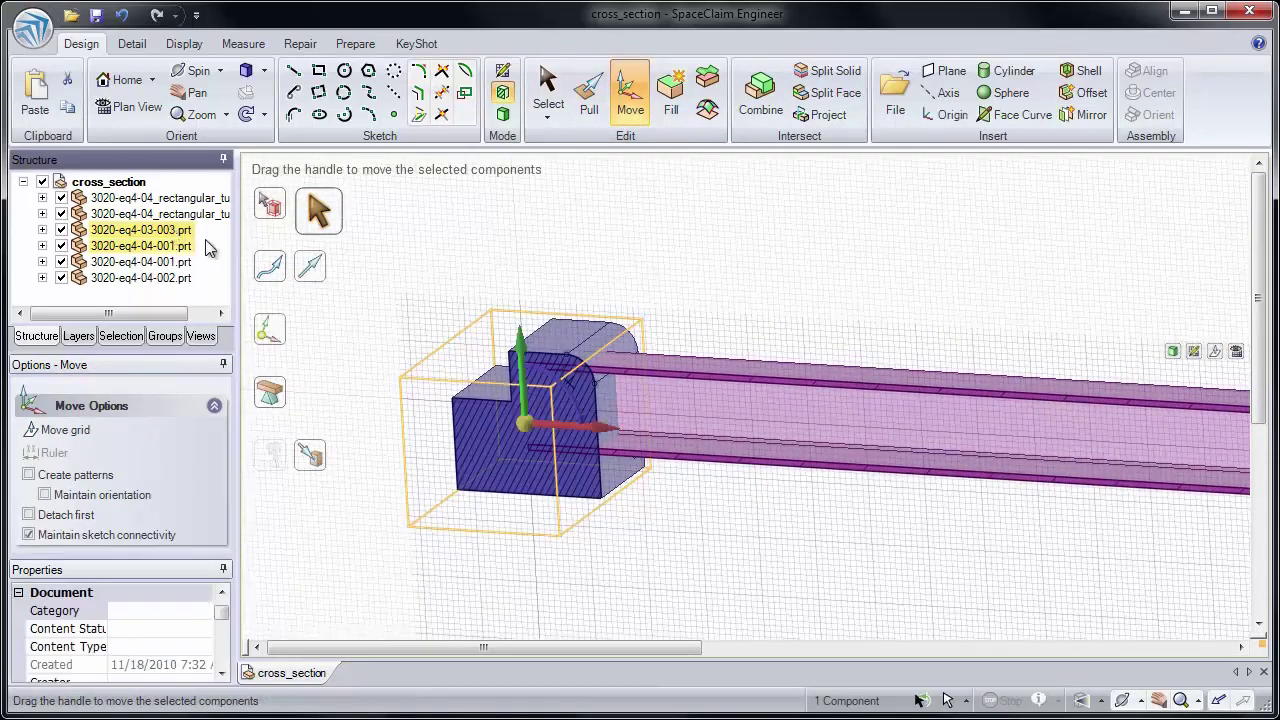
drag(580, 428, 1000, 463)
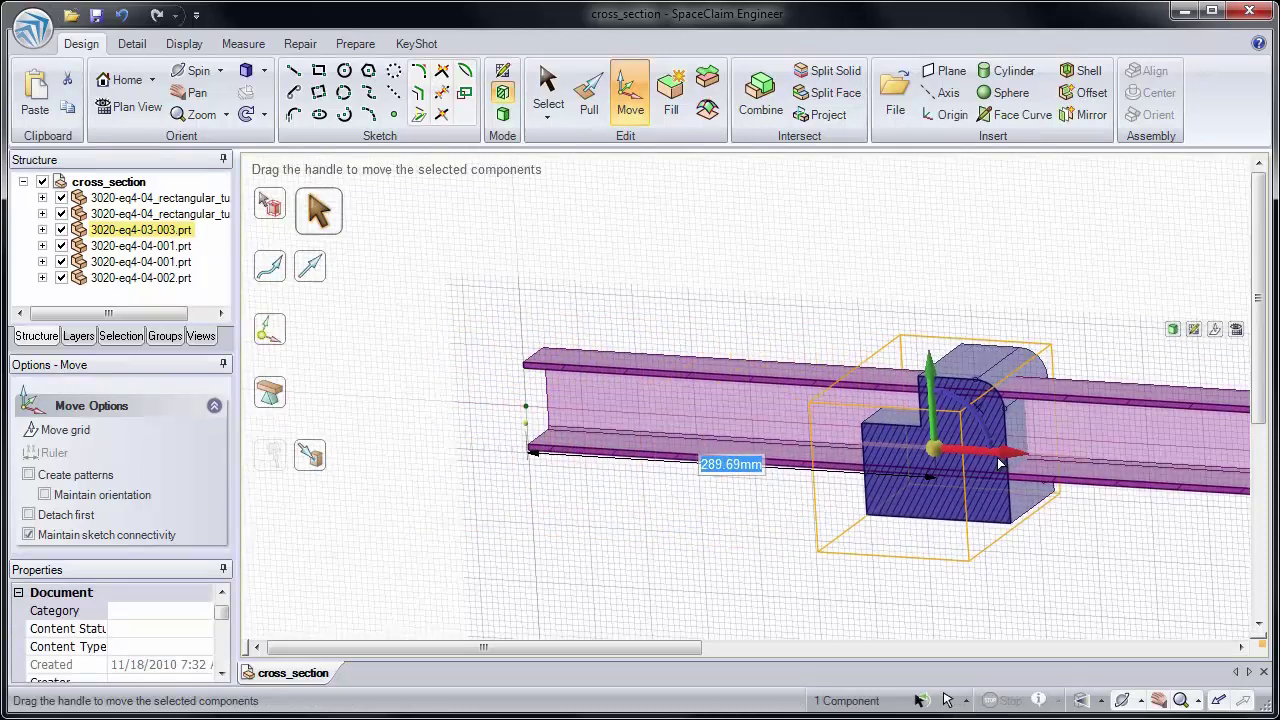
text(300)
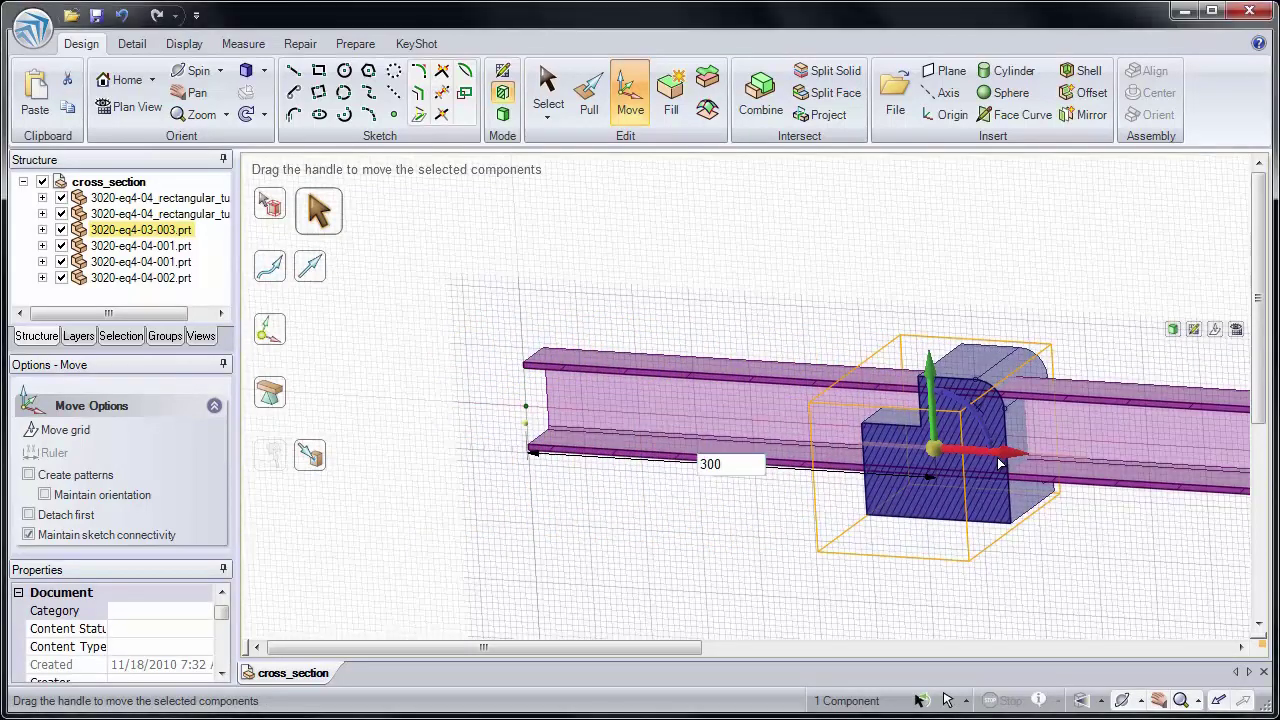
key(Return)
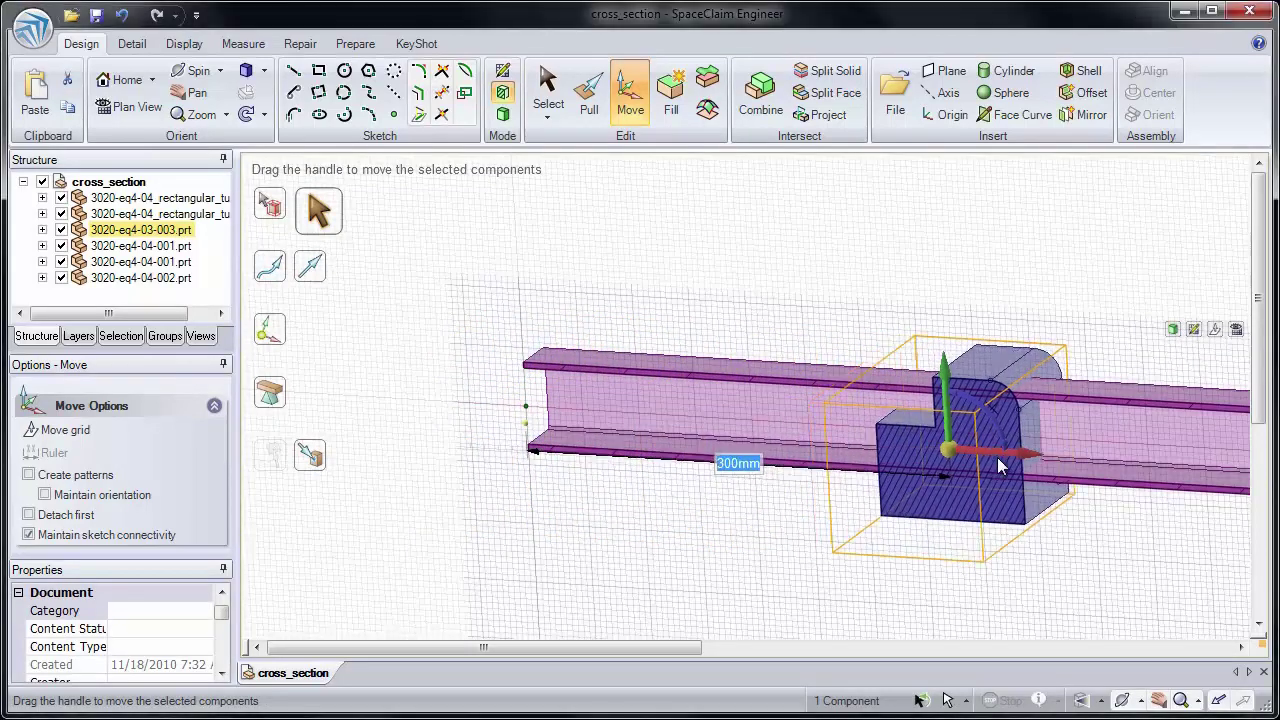
click(1090, 523)
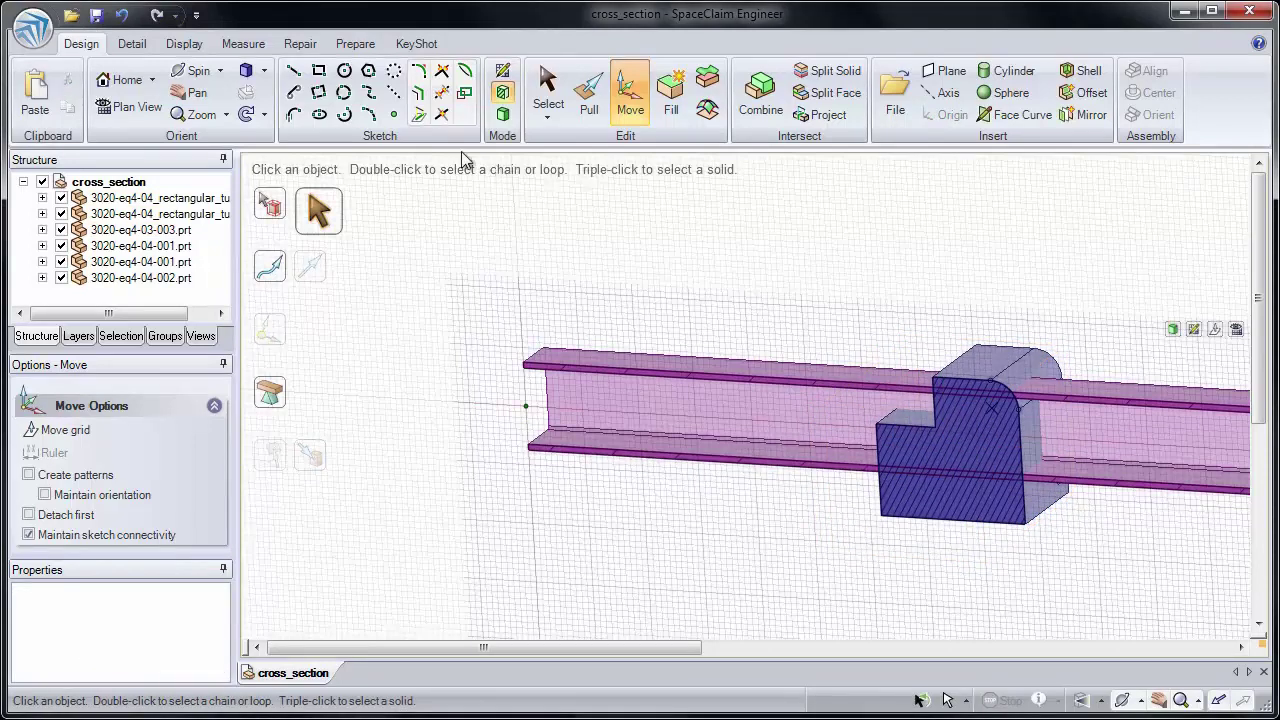
In Plan View, centre the plate and start Combine with the tube as target and Keep cutter checked
click(155, 117)
scroll(971, 520, up, 5)
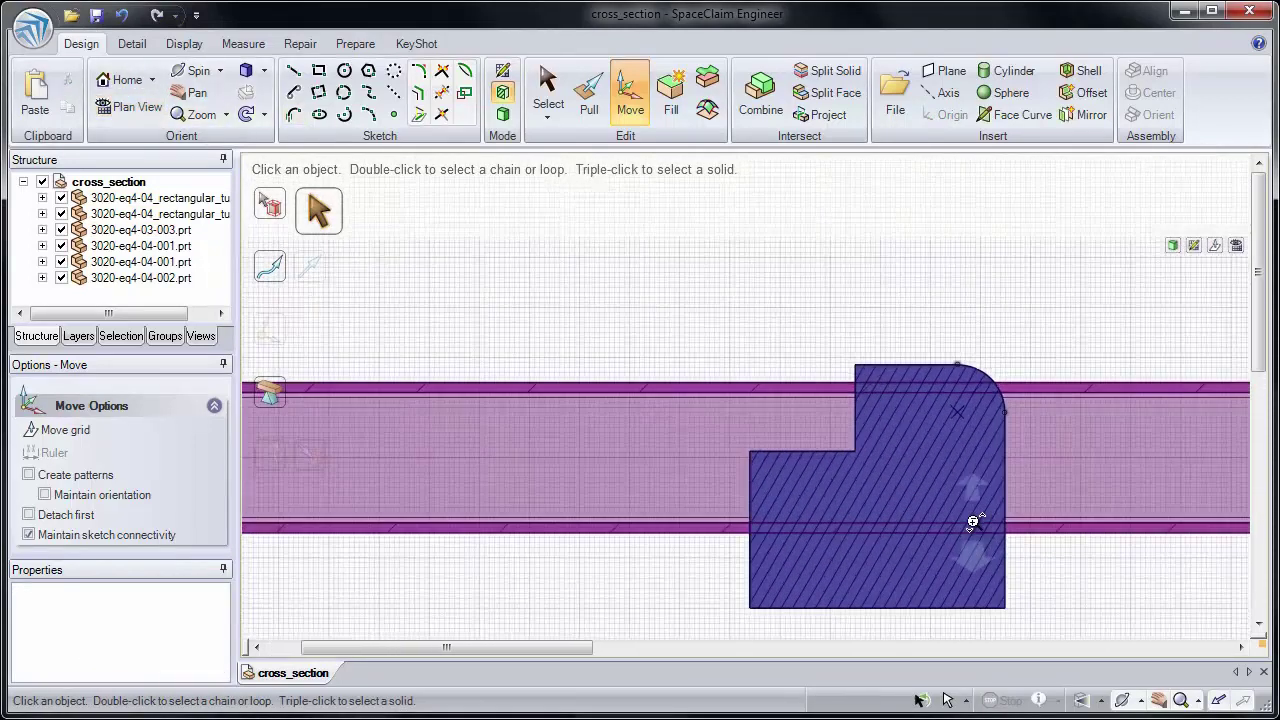
mouse_move(963, 581)
shift+middle_down()
mouse_move(929, 491)
mouse_move(886, 443)
shift+middle_up()
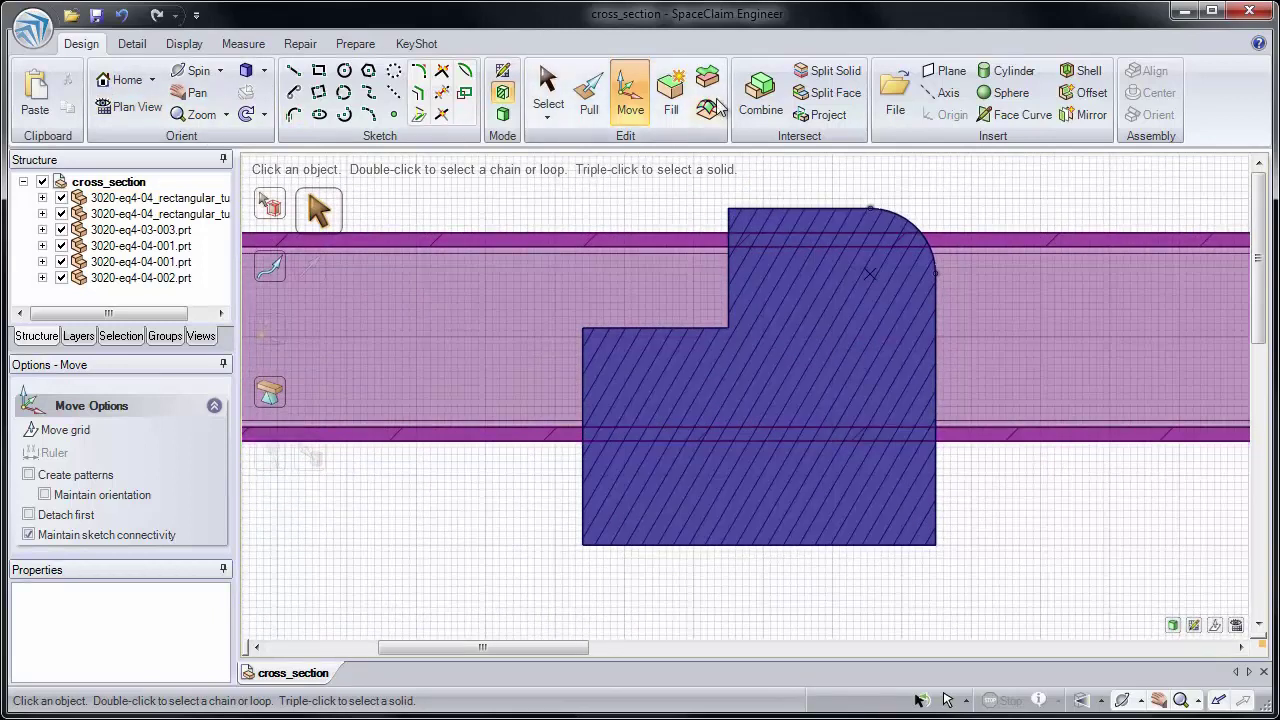
click(753, 101)
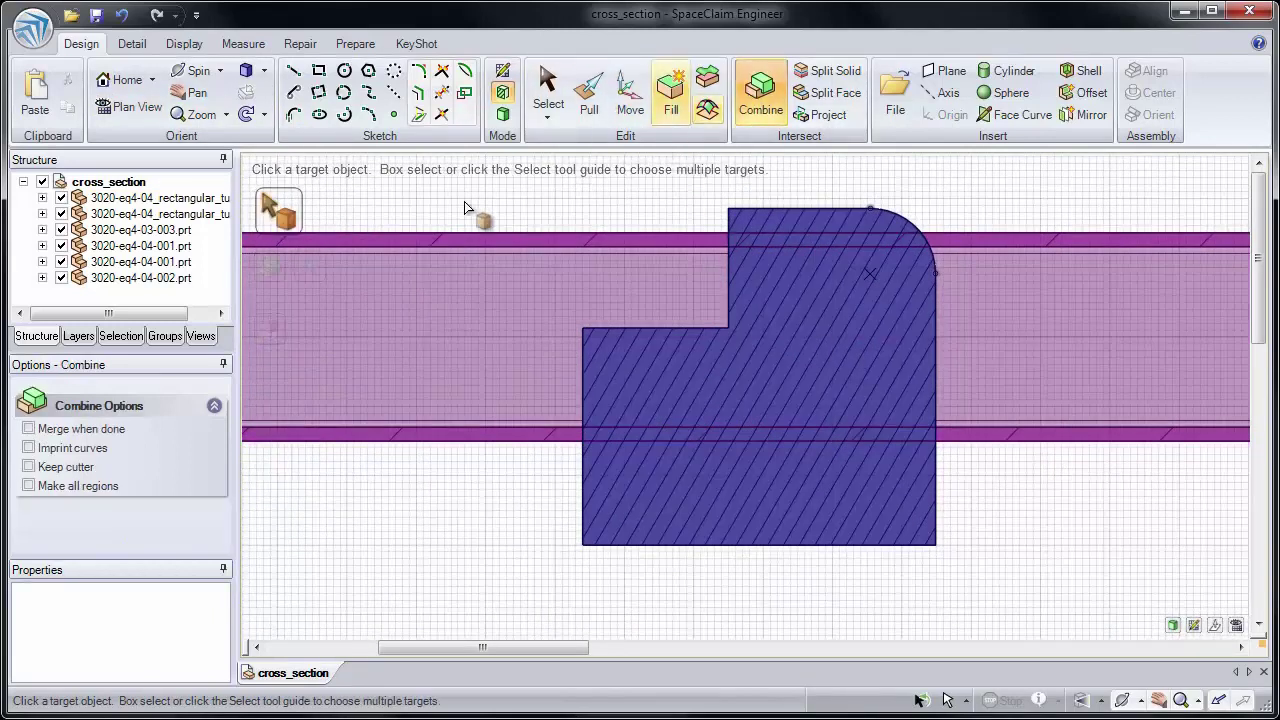
shift+middle_drag(464, 197, 449, 270)
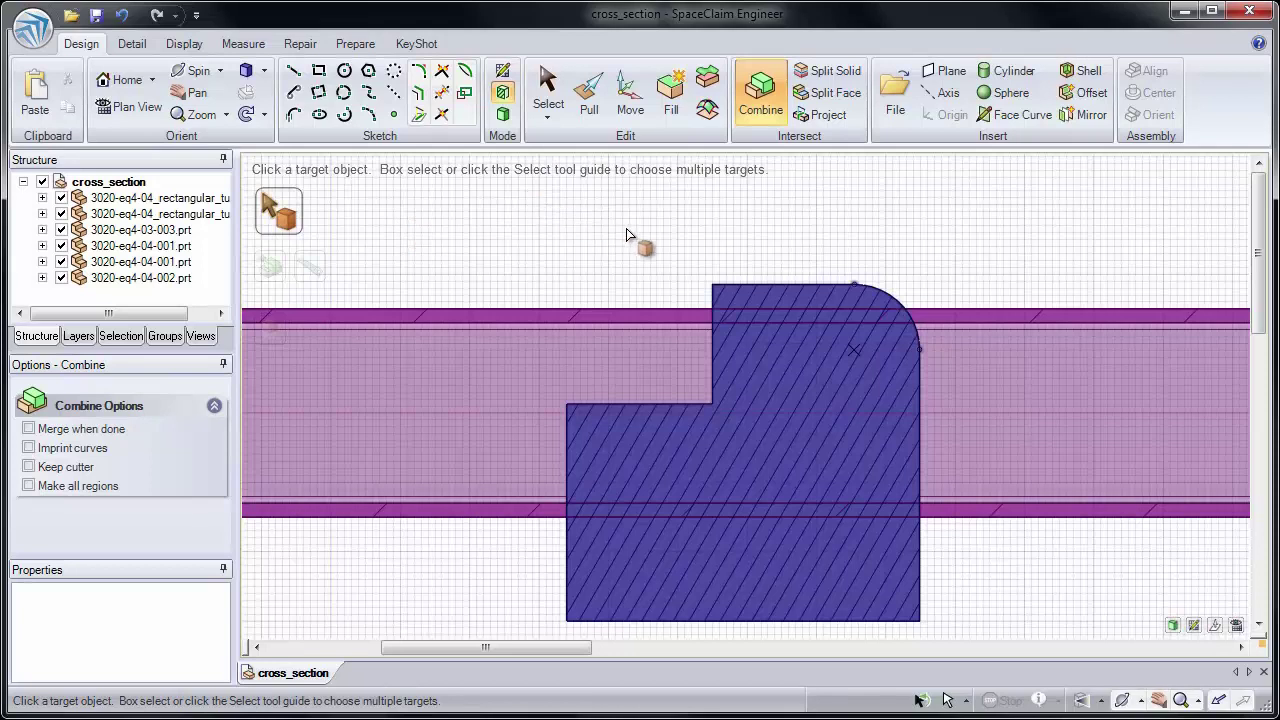
click(647, 318)
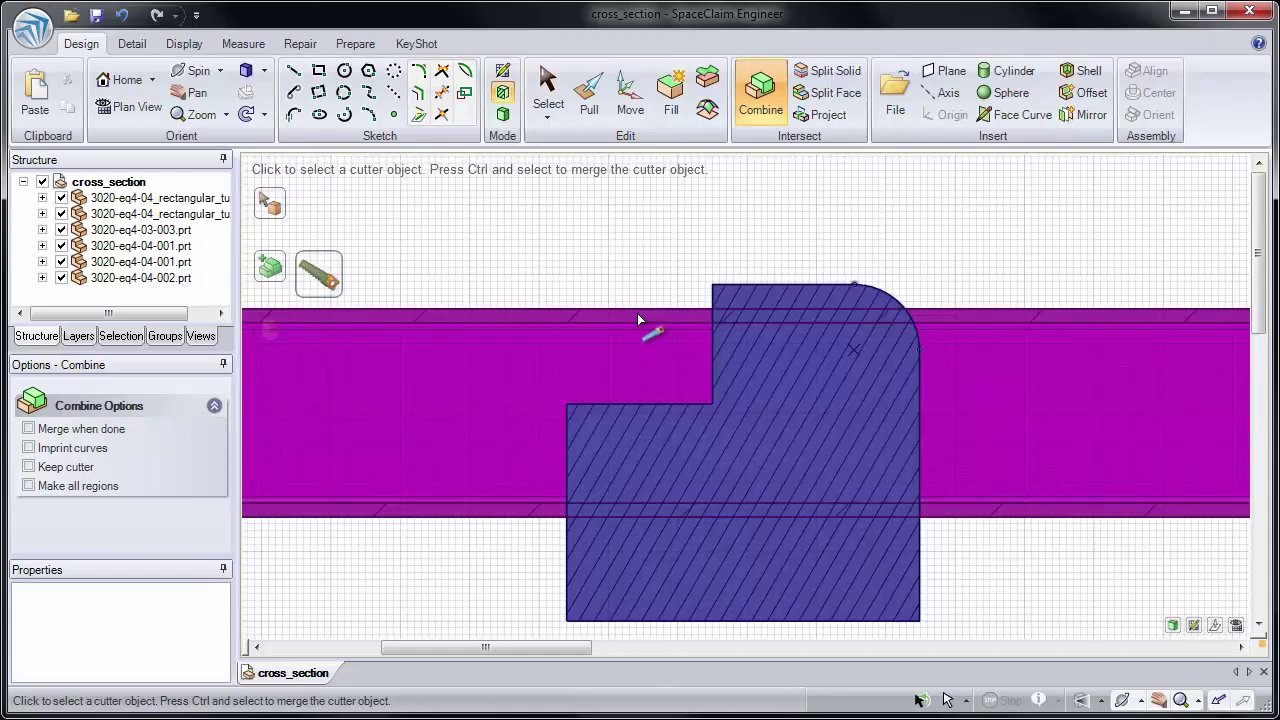
click(95, 470)
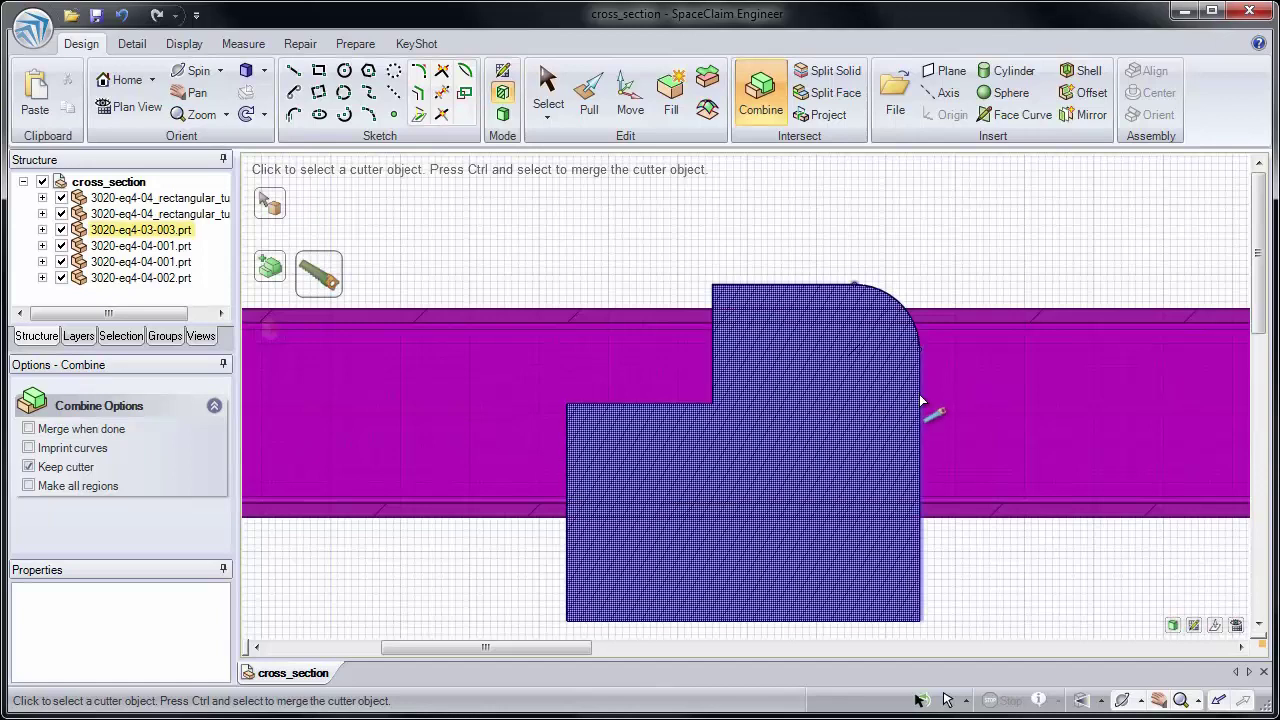
middle_drag(903, 313, 862, 301)
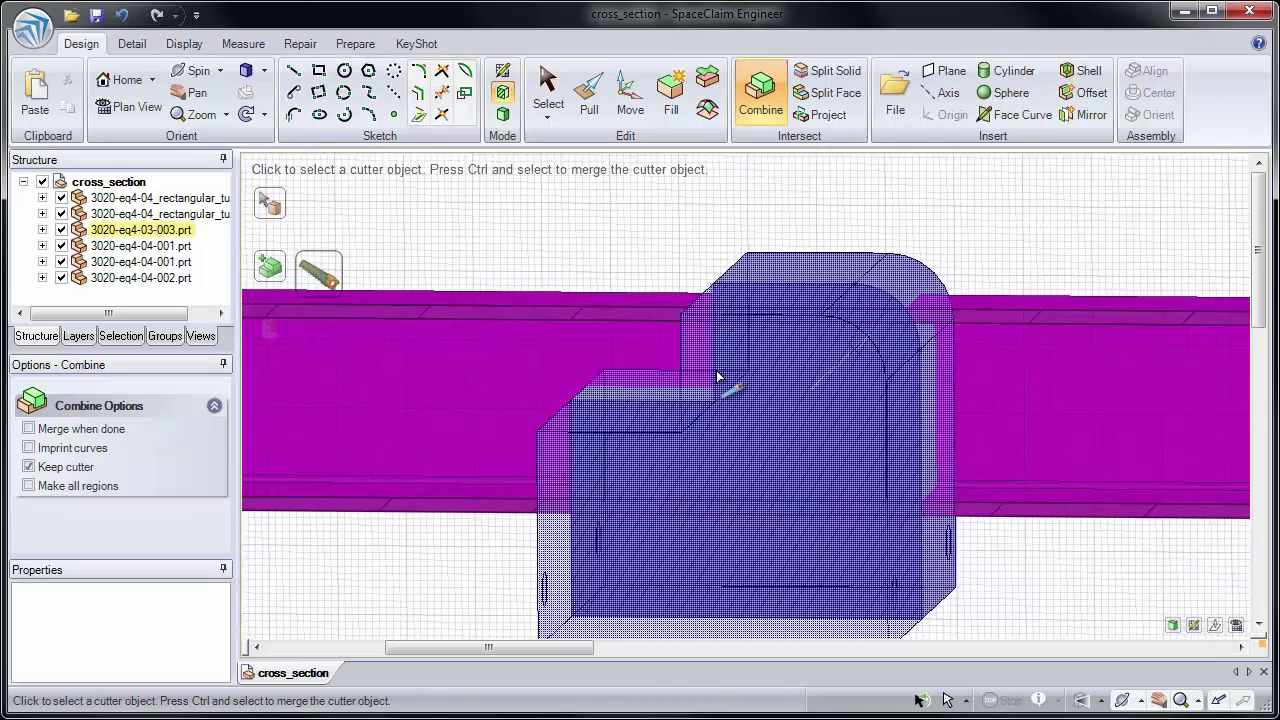
Use the end plate as cutter and remove the tube regions inside and left of the plate
click(718, 376)
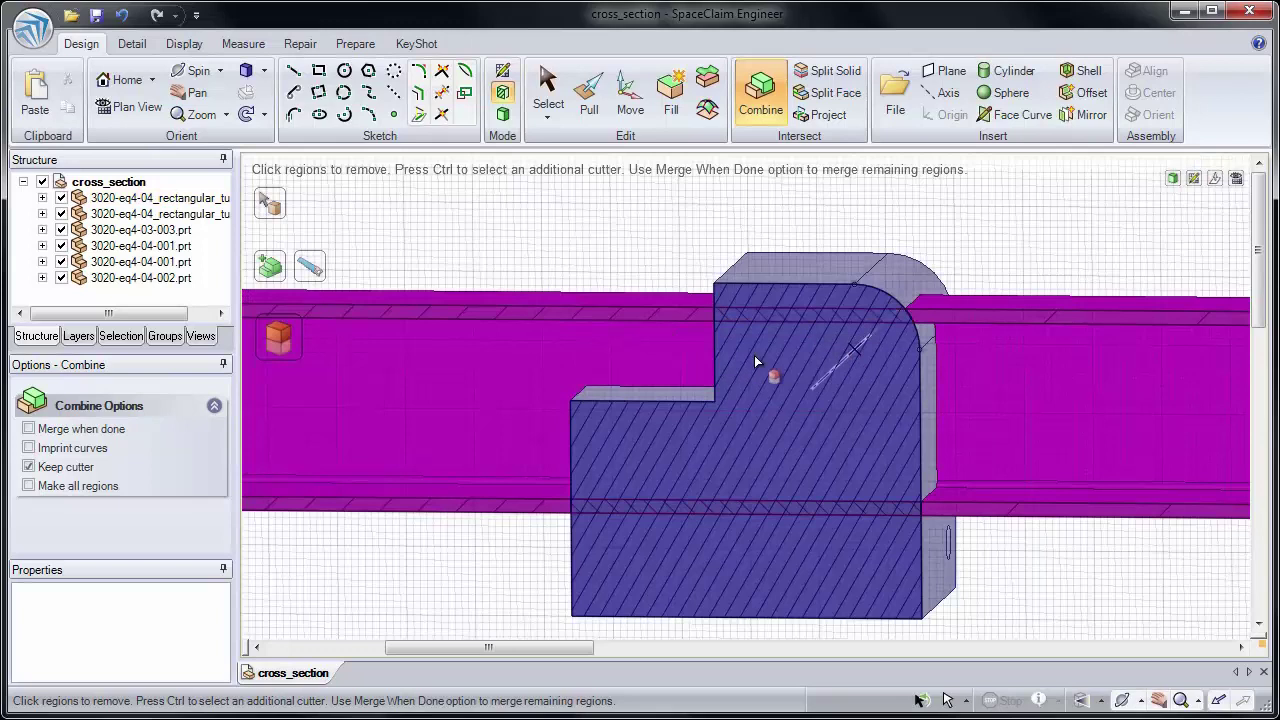
click(770, 321)
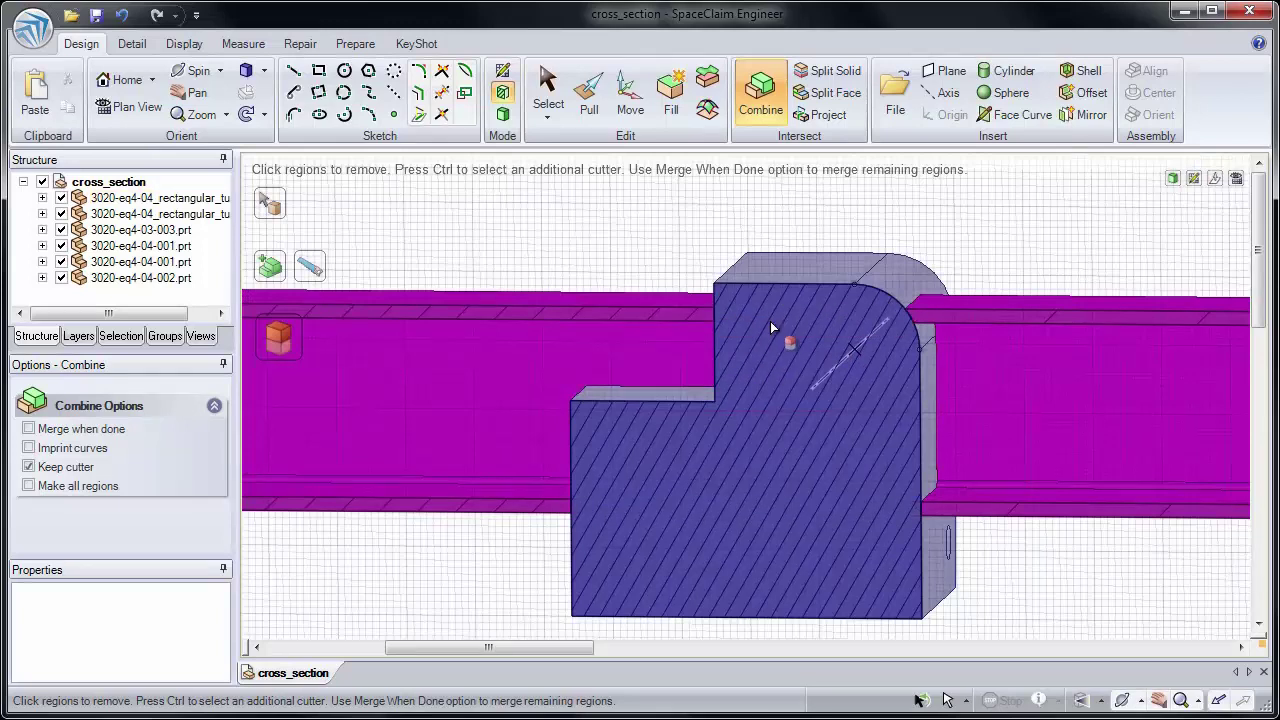
click(703, 328)
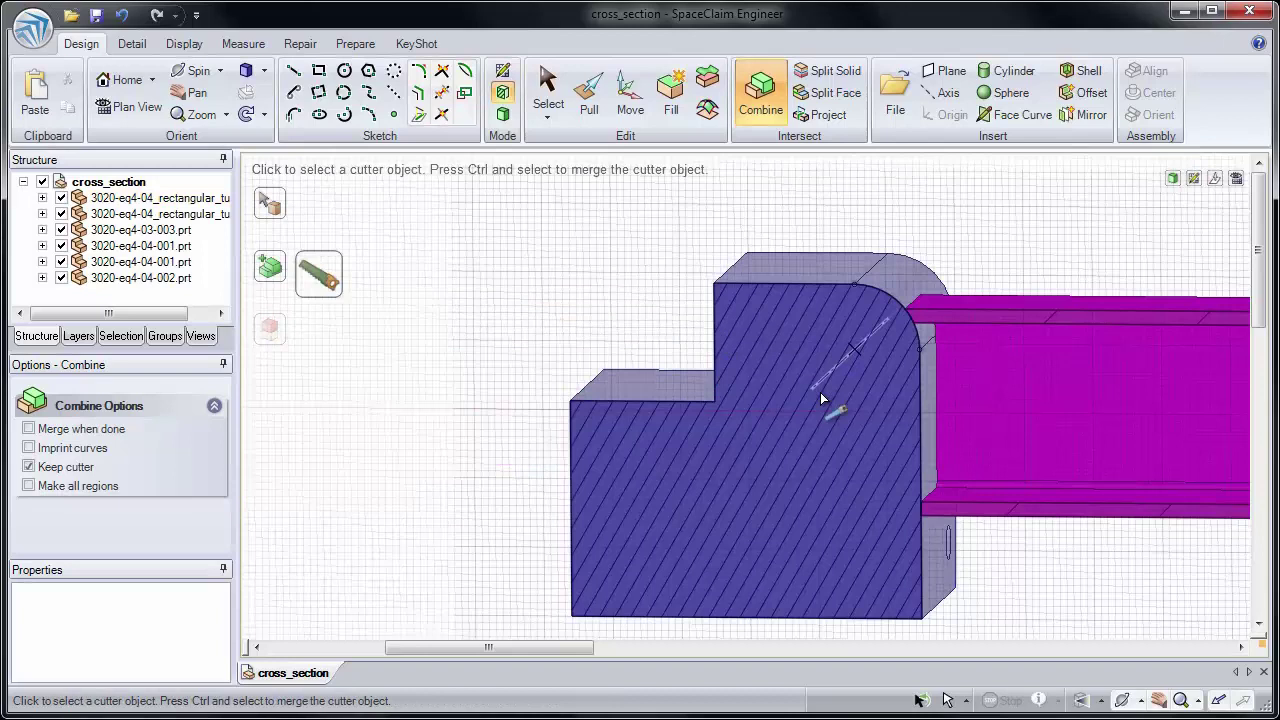
click(806, 425)
scroll(819, 460, down, 5)
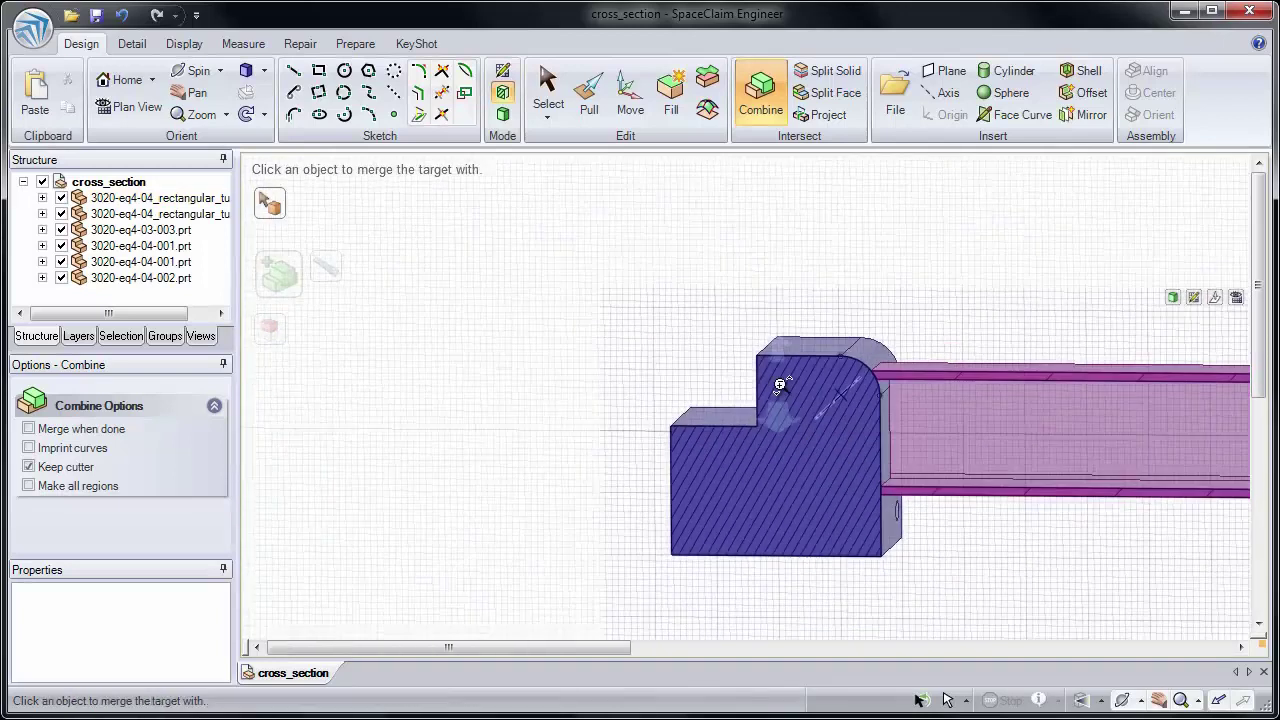
Orbit out to show the whole assembly and activate the Move tool
middle_drag(1041, 360, 729, 277)
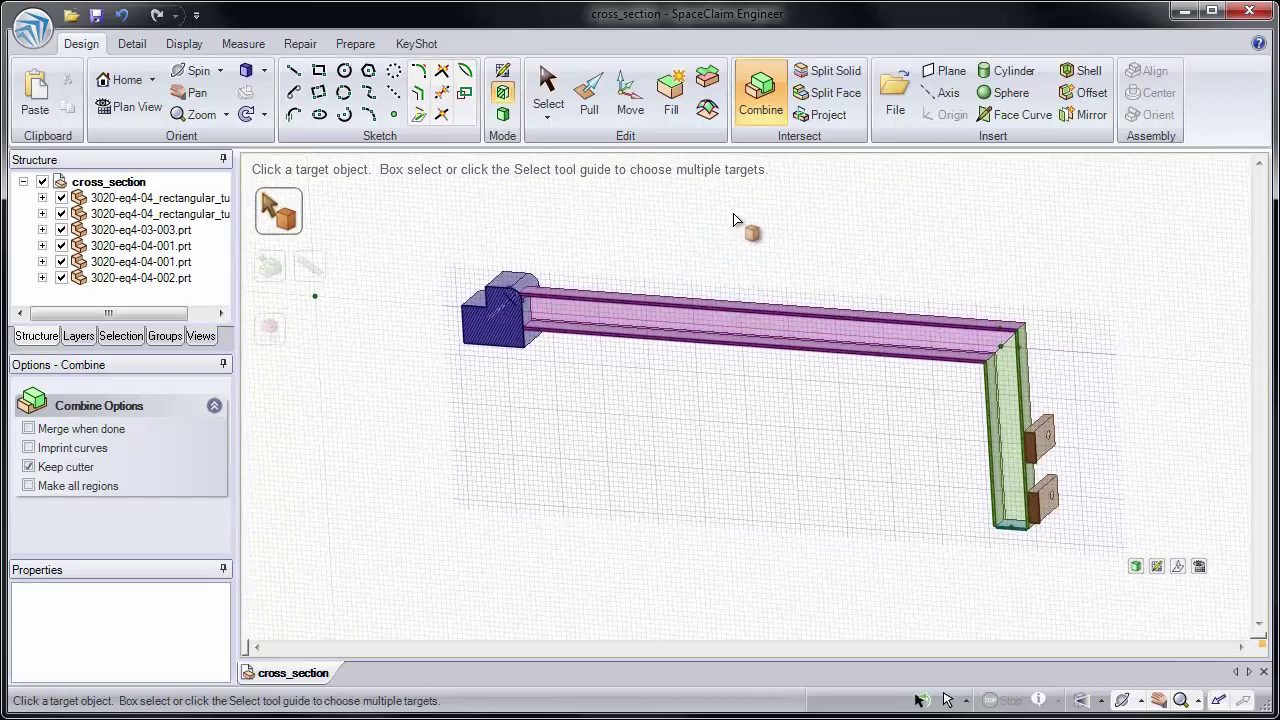
click(632, 108)
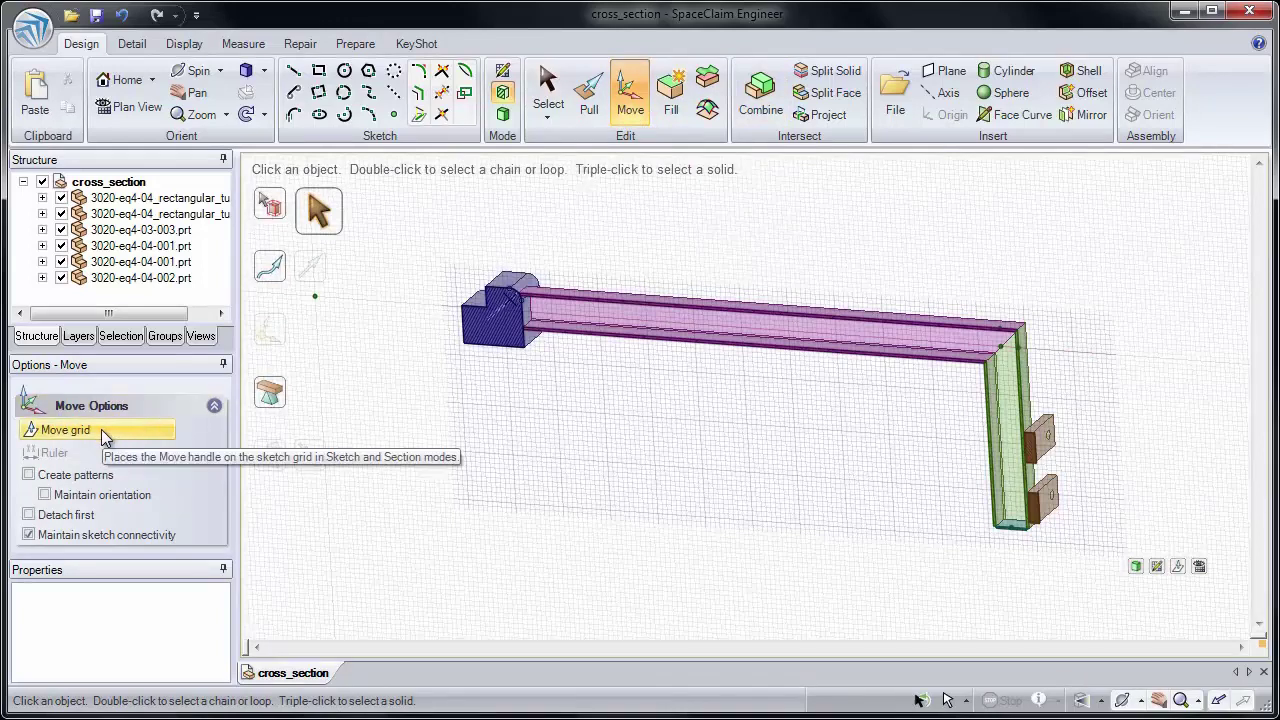
Move the section grid 153.9 mm, rotate it 90°, and slide it along its axis to the green leg
click(96, 429)
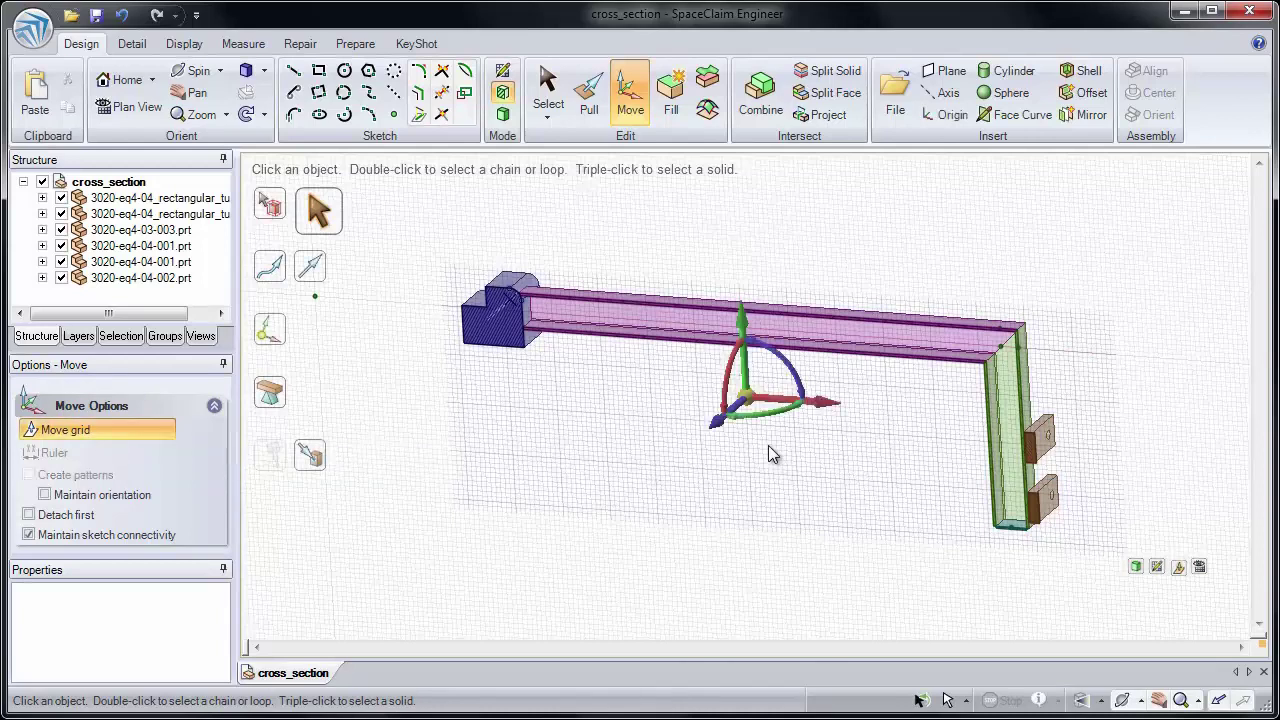
mouse_move(722, 428)
mouse_down()
mouse_move(686, 458)
mouse_move(696, 432)
mouse_move(752, 392)
mouse_move(778, 398)
mouse_move(720, 453)
mouse_move(783, 410)
mouse_move(765, 432)
mouse_move(745, 435)
mouse_move(810, 360)
mouse_move(779, 420)
mouse_move(791, 410)
mouse_up()
text(90)
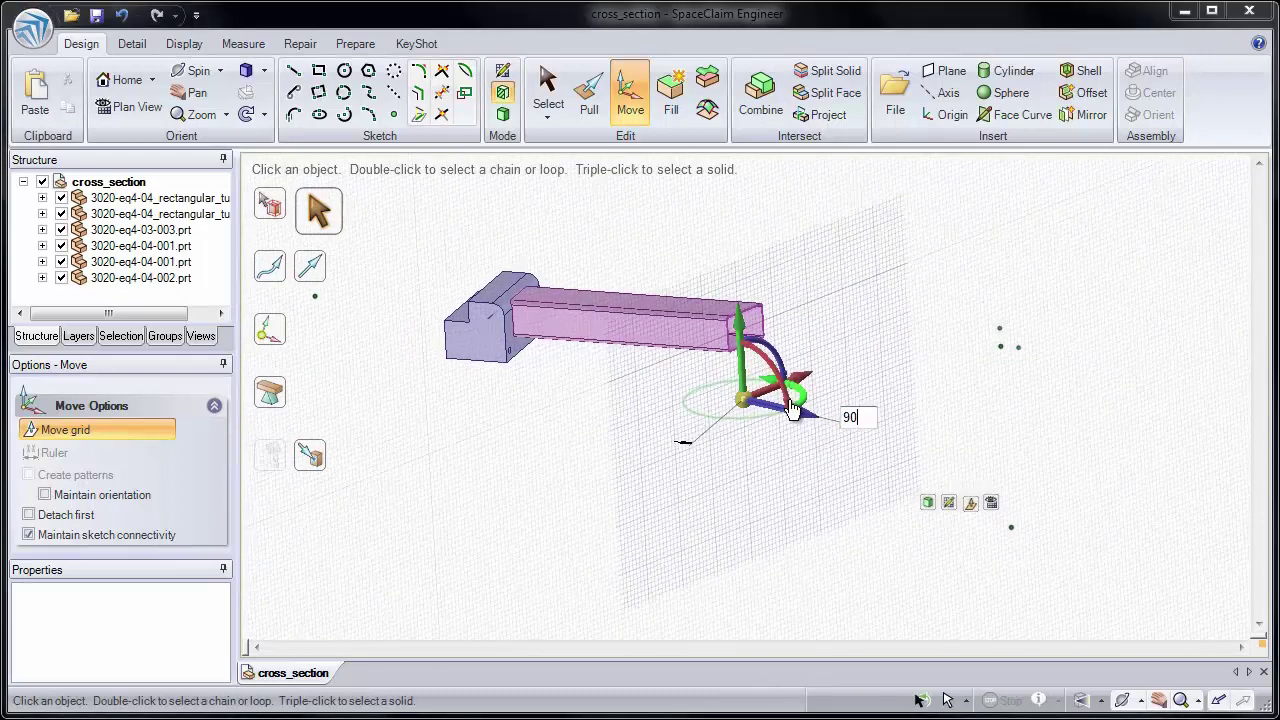
key(Return)
middle_drag(777, 423, 805, 418)
drag(814, 409, 1068, 457)
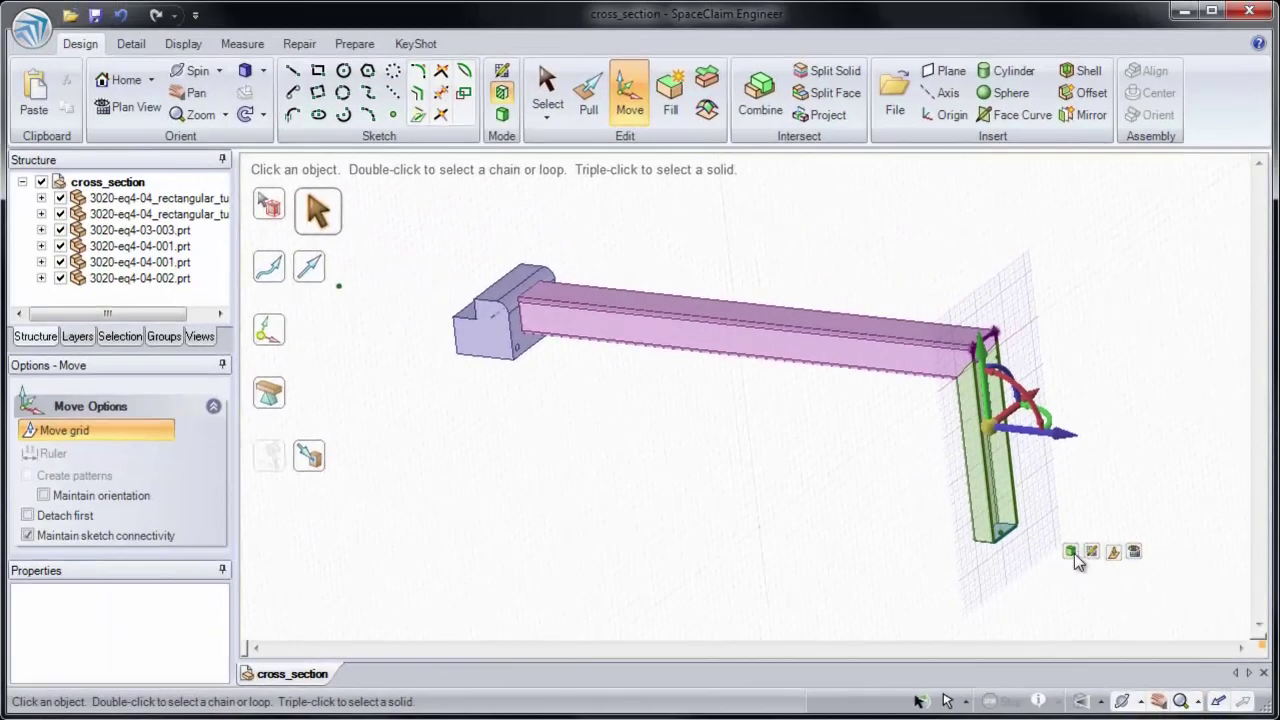
Return to 3D Mode to see the solid assembly with the leg brackets
click(1072, 554)
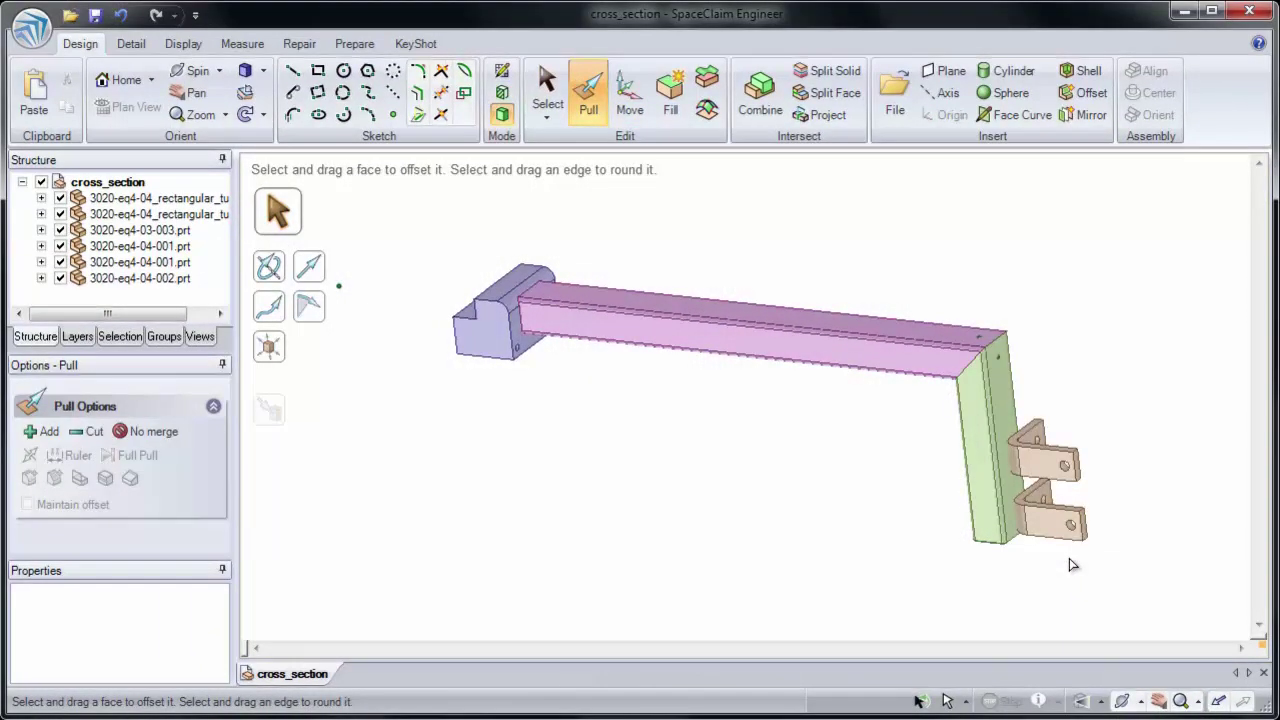